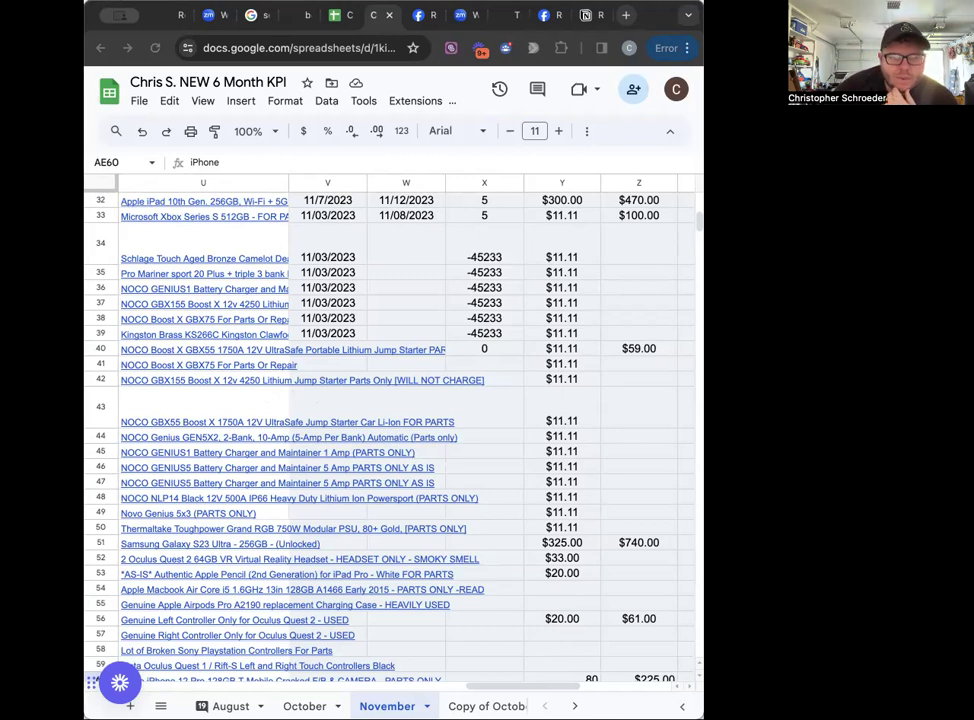
Step: Examine the NOCO Boost X GBX55 listing in row 40, comparing its title, dates, cost, sale price and profit
{"action": "mouse_move", "coordinate": [263, 348]}
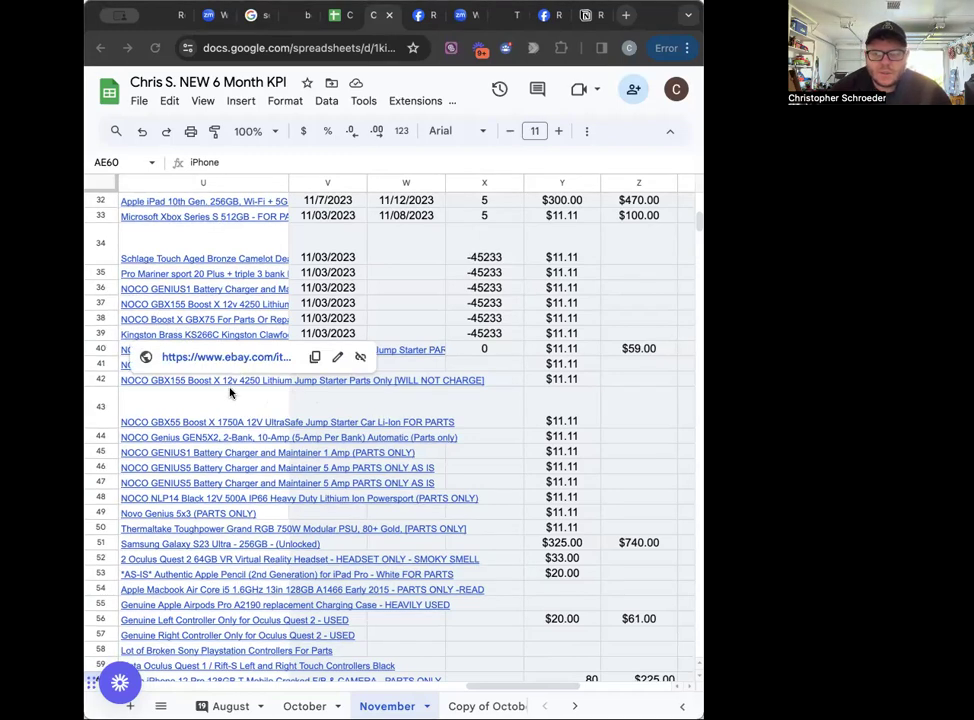
{"action": "mouse_move", "coordinate": [185, 378]}
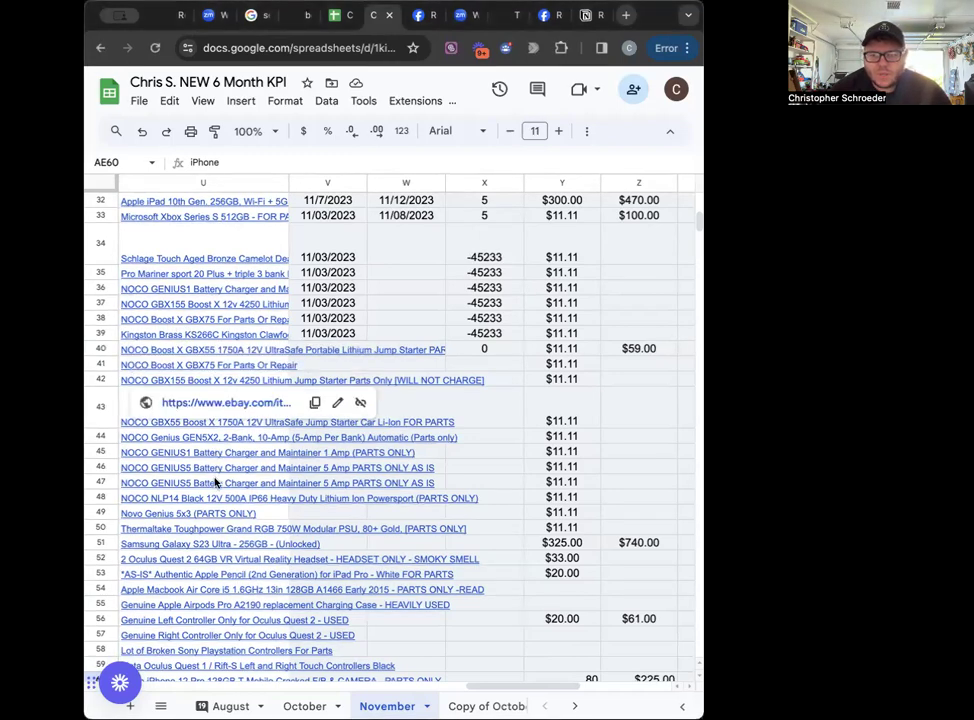
{"action": "mouse_move", "coordinate": [203, 450]}
{"action": "scroll", "coordinate": [293, 520], "scroll_direction": "right", "scroll_amount": 2}
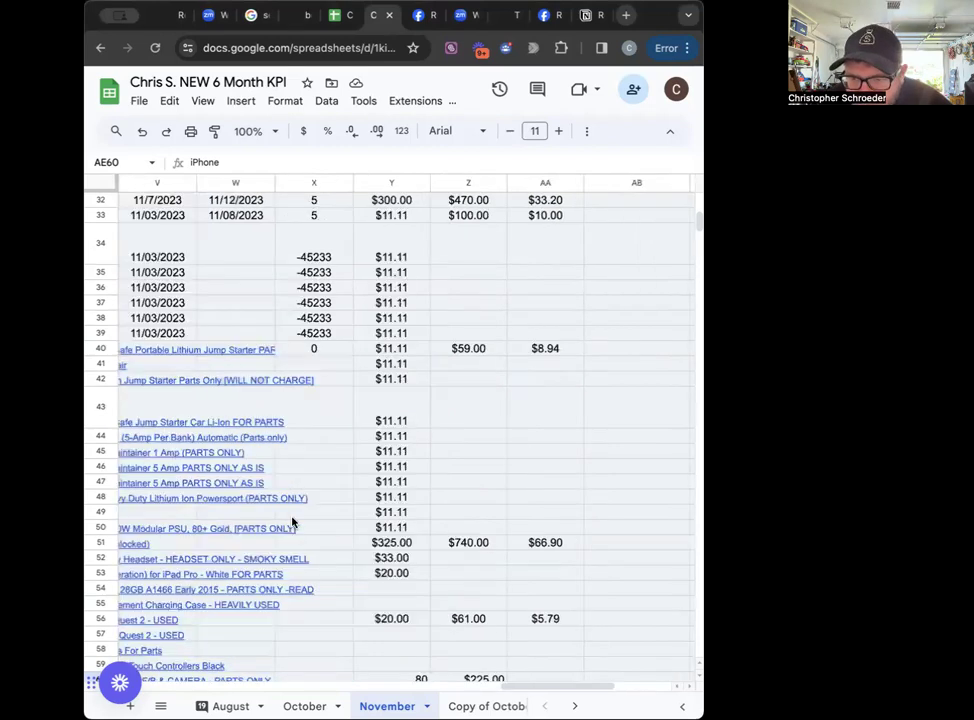
{"action": "scroll", "coordinate": [272, 362], "scroll_direction": "left", "scroll_amount": 10}
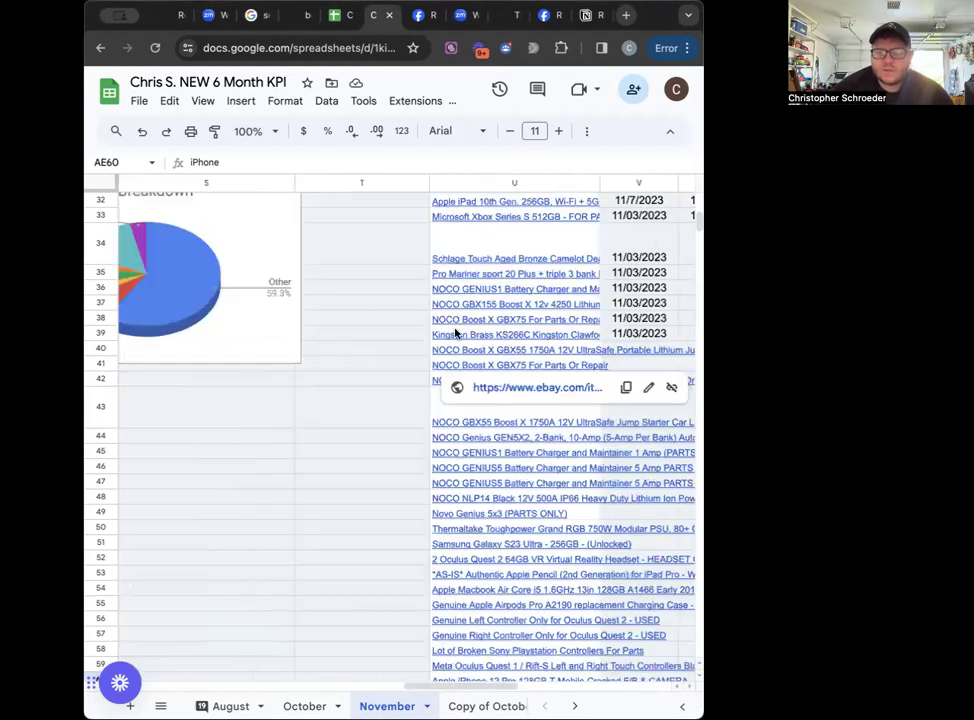
{"action": "scroll", "coordinate": [190, 355], "scroll_direction": "right", "scroll_amount": 10}
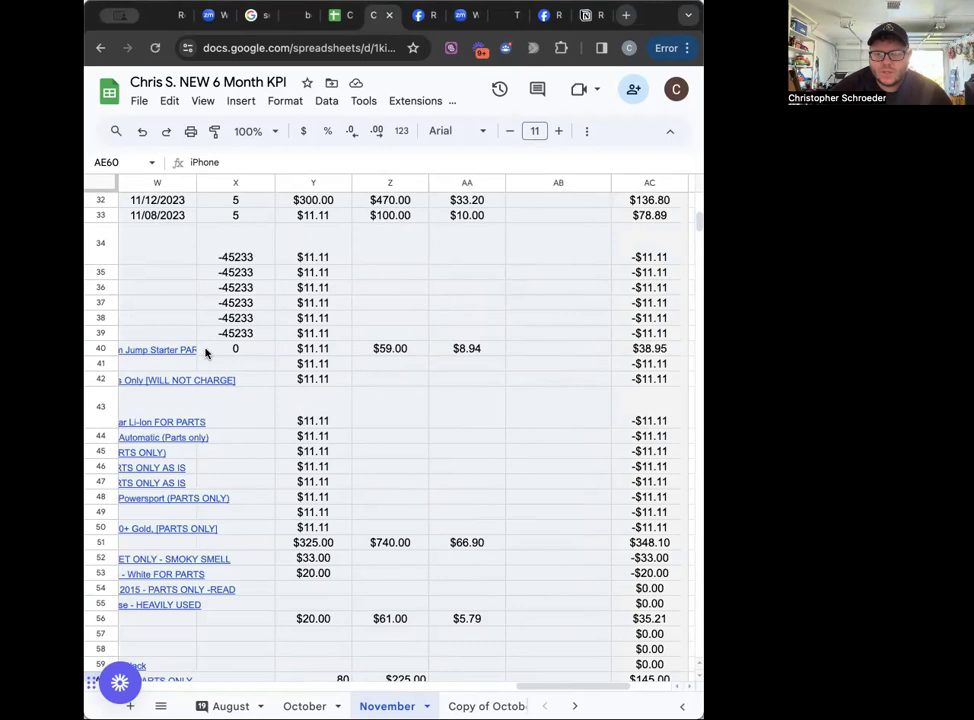
{"action": "scroll", "coordinate": [207, 350], "scroll_direction": "left", "scroll_amount": 5}
{"action": "mouse_move", "coordinate": [346, 355]}
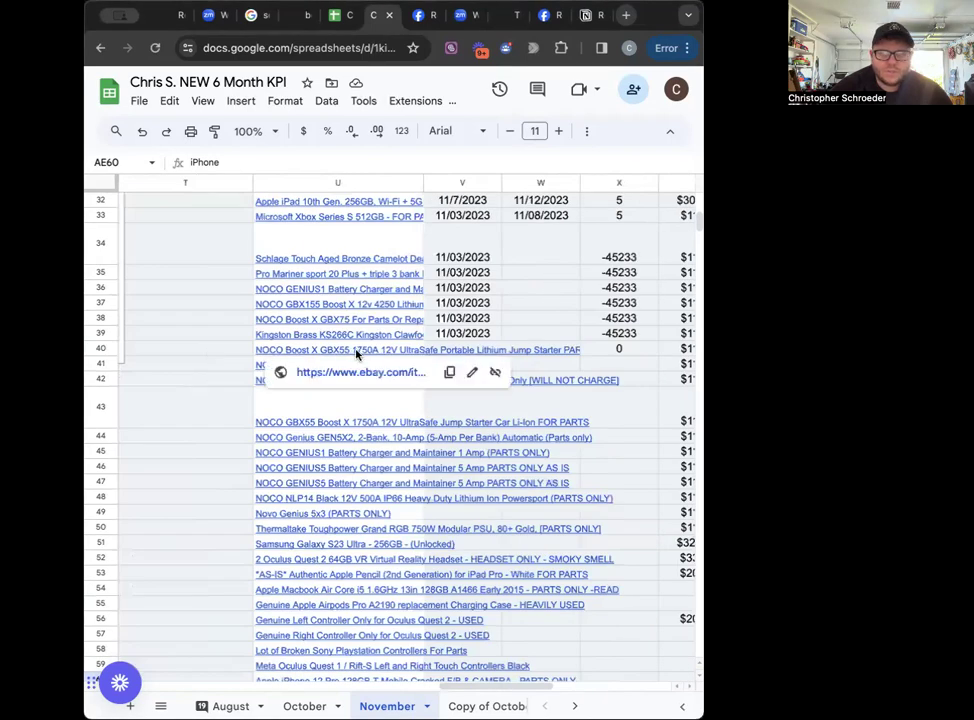
{"action": "scroll", "coordinate": [352, 352], "scroll_direction": "right", "scroll_amount": 3}
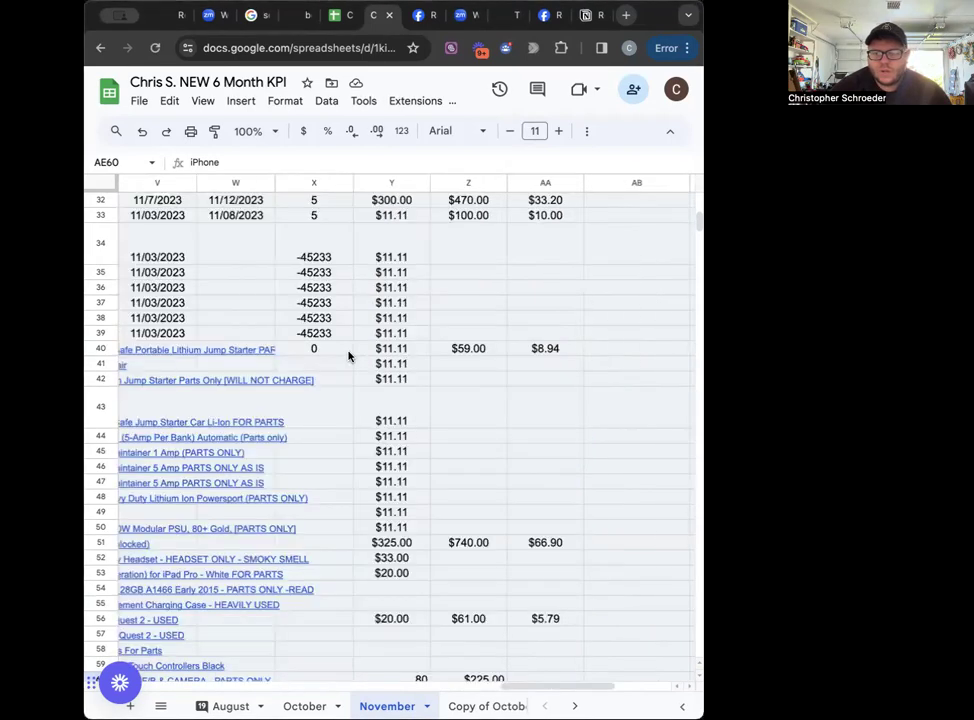
{"action": "scroll", "coordinate": [314, 352], "scroll_direction": "right", "scroll_amount": 2}
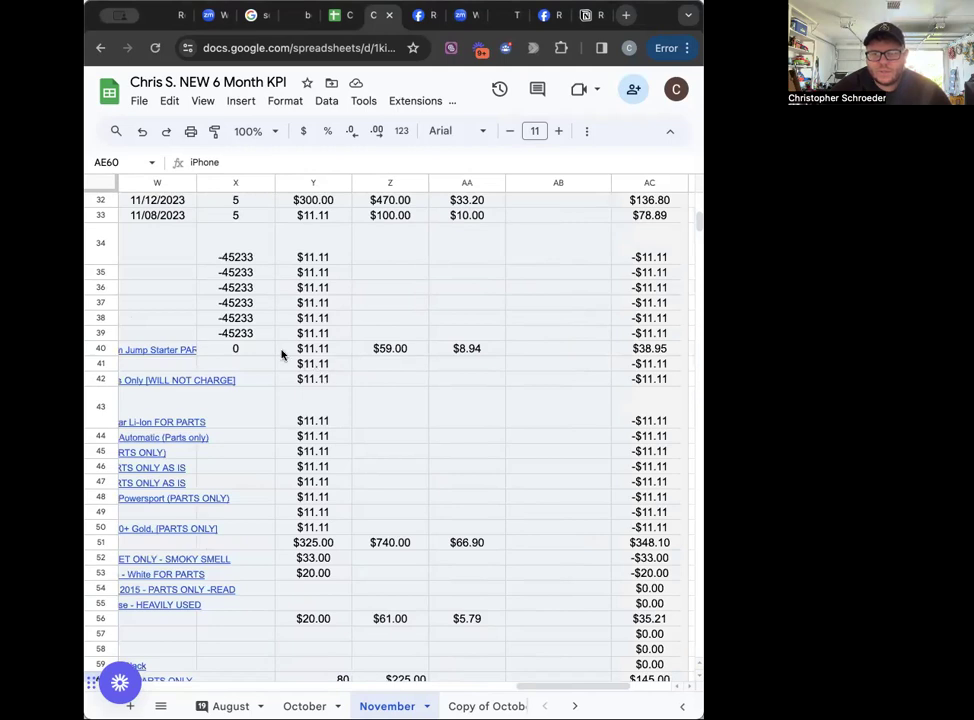
{"action": "scroll", "coordinate": [385, 357], "scroll_direction": "left", "scroll_amount": 2}
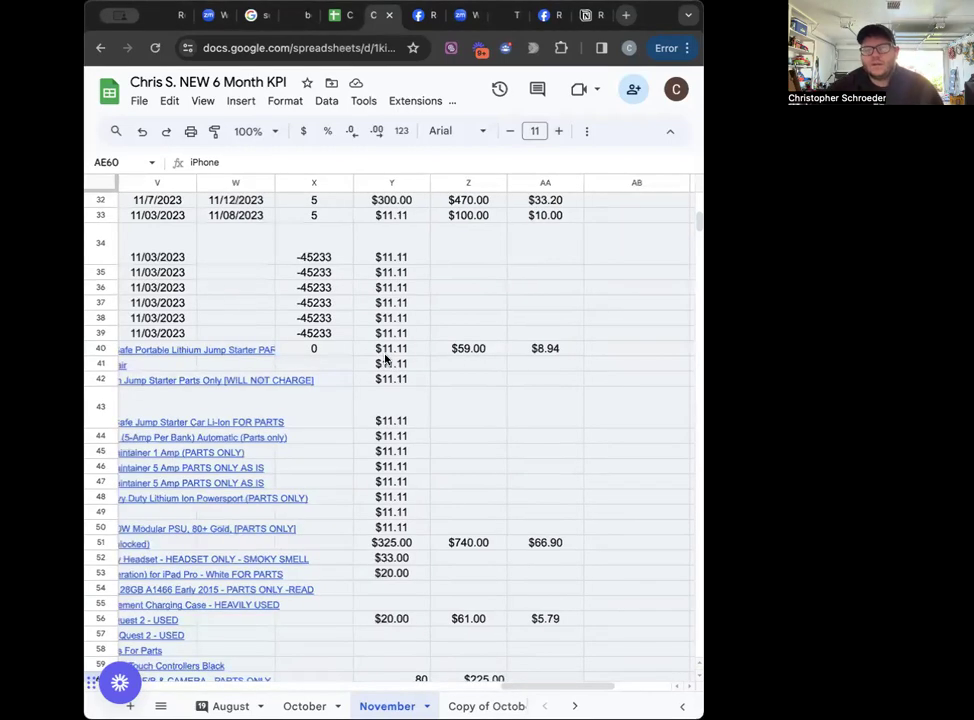
Step: Enter 11/03/2023 in V40 and 11/15/2023 in W40 as the dates for the NOCO Boost X GBX55 listing
{"action": "left_click", "coordinate": [158, 352]}
{"action": "type", "text": "11"}
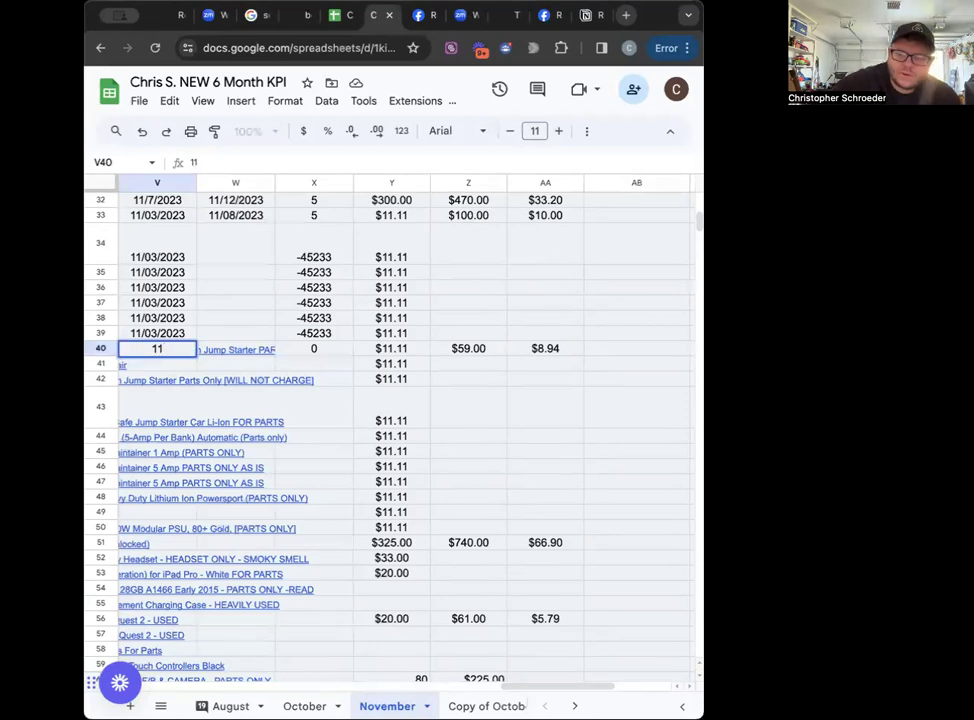
{"action": "type", "text": "/03/"}
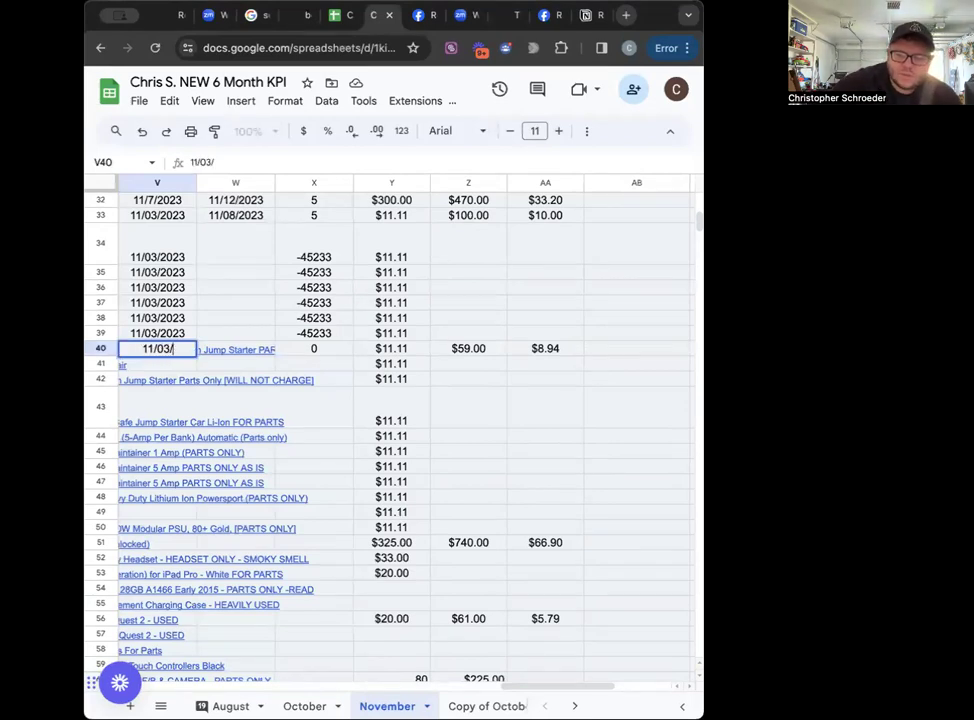
{"action": "type", "text": "2023"}
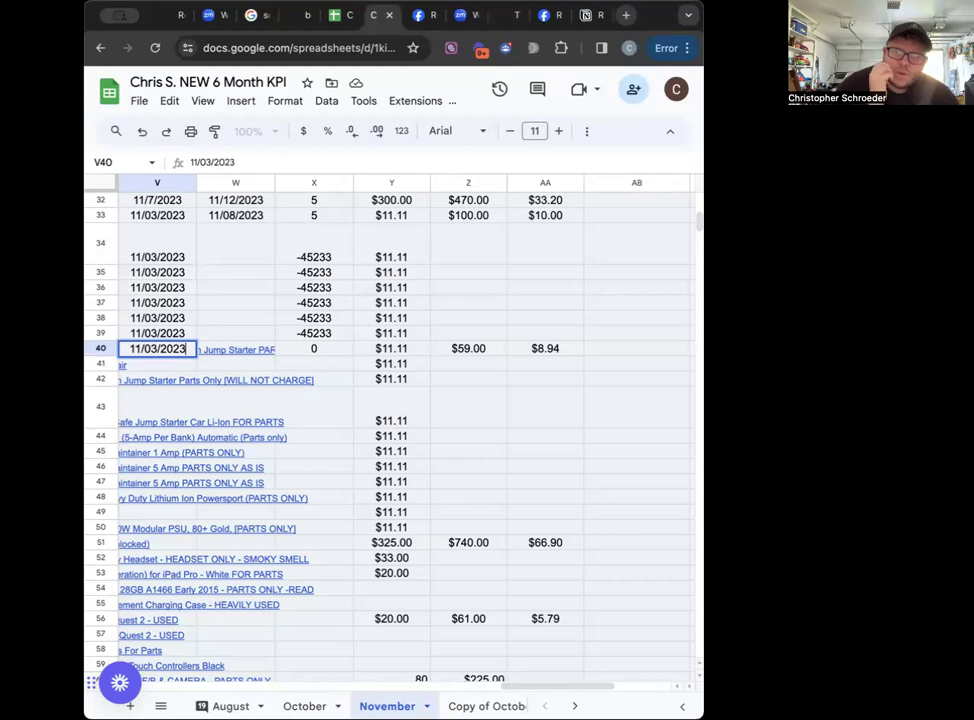
{"action": "left_click", "coordinate": [240, 349]}
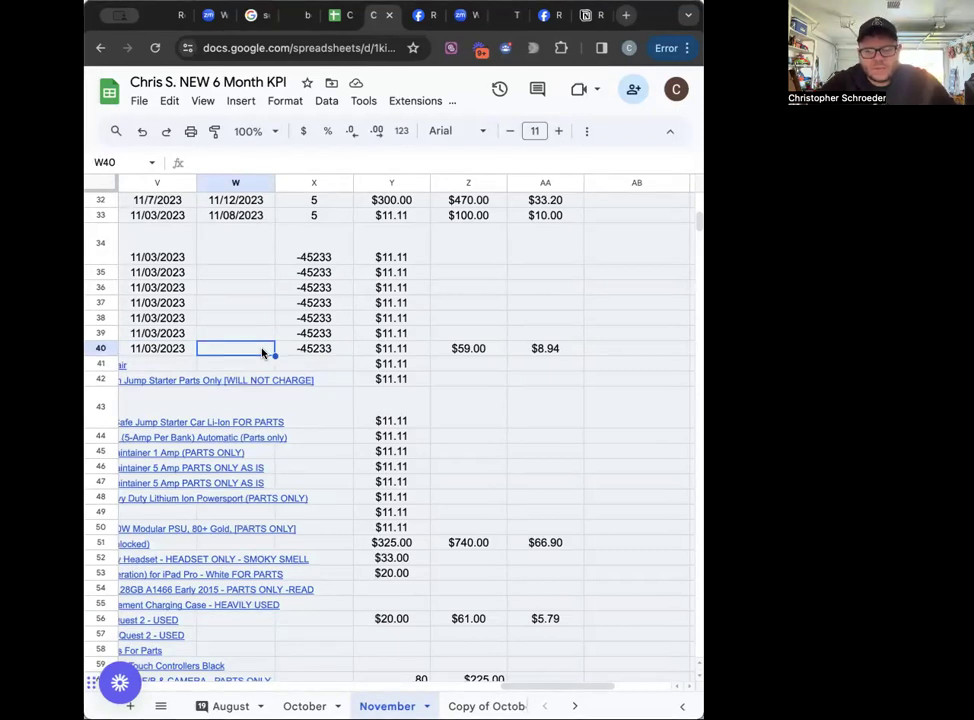
{"action": "type", "text": "11/"}
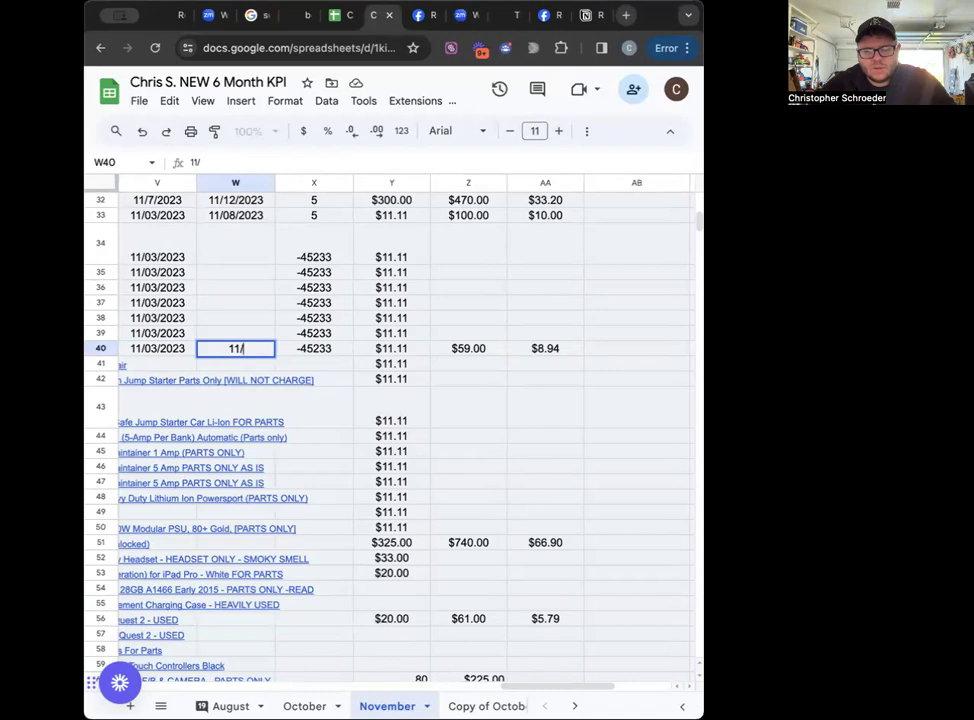
{"action": "type", "text": "15/2023"}
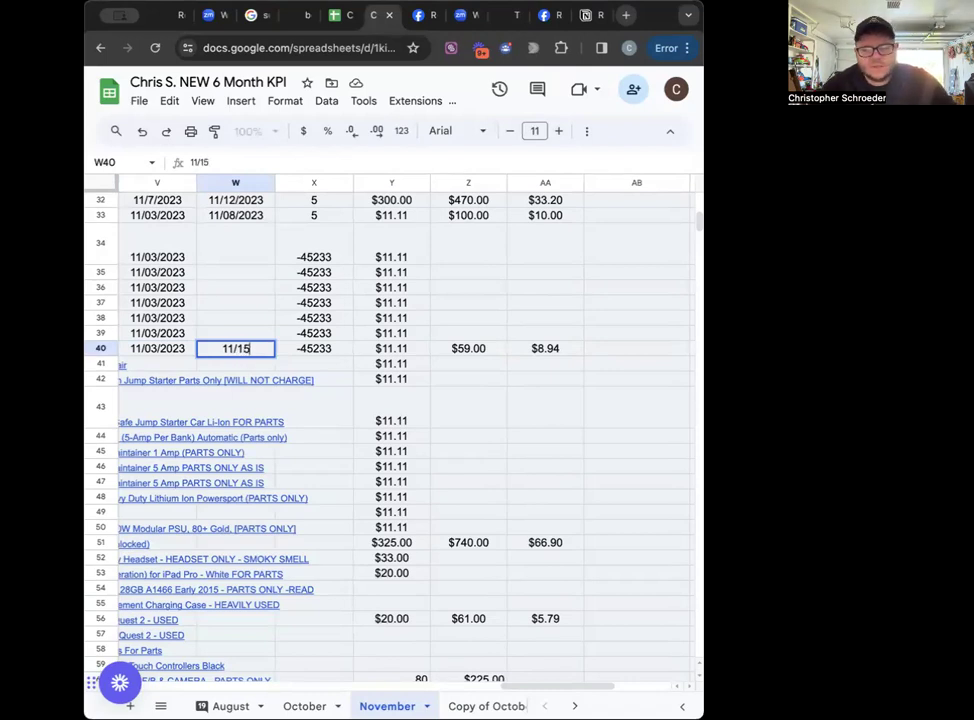
{"action": "left_click", "coordinate": [341, 400]}
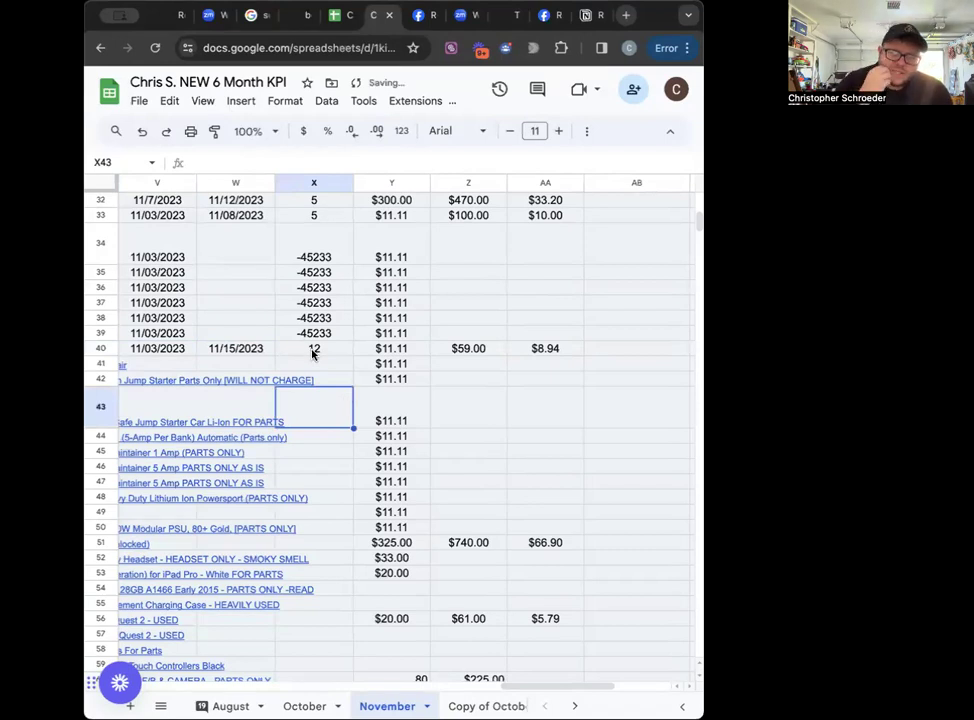
Step: Review row 40's remaining columns, including the empty AB40 cell and the profit formula in AC40, against its listing title
{"action": "scroll", "coordinate": [312, 352], "scroll_direction": "right", "scroll_amount": 6}
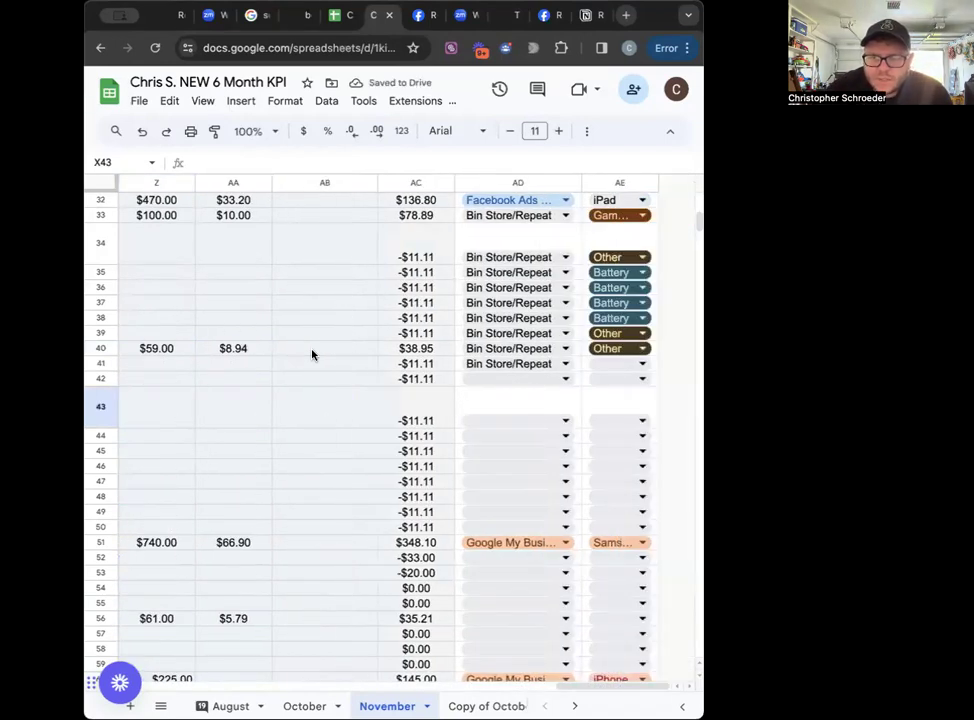
{"action": "left_click", "coordinate": [311, 353]}
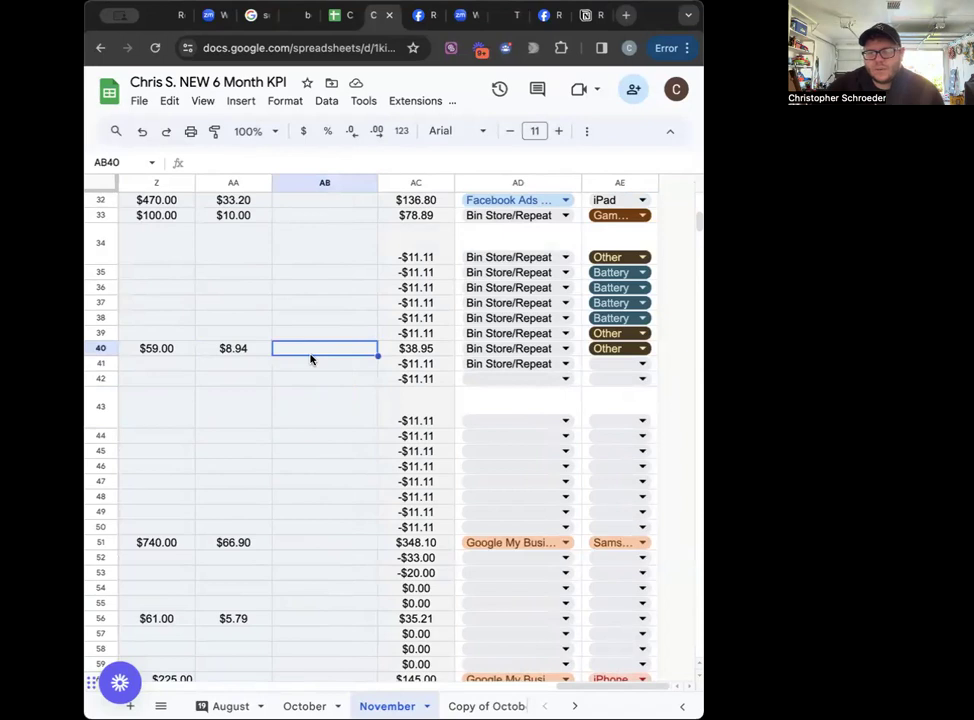
{"action": "left_click", "coordinate": [433, 352]}
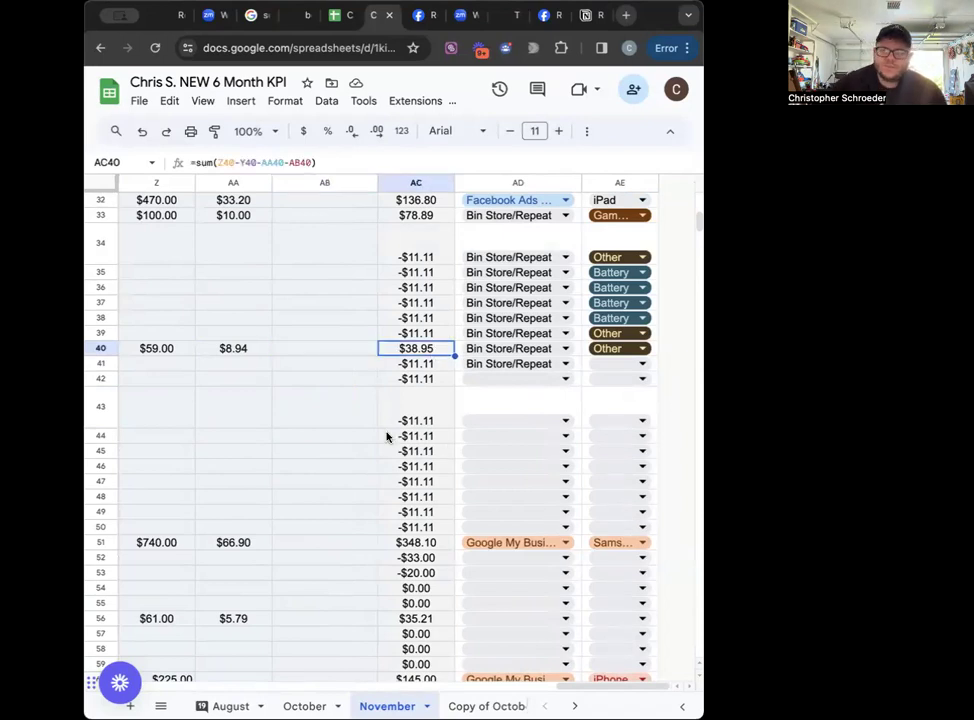
{"action": "scroll", "coordinate": [276, 365], "scroll_direction": "left", "scroll_amount": 5}
{"action": "scroll", "coordinate": [283, 367], "scroll_direction": "left", "scroll_amount": 10}
{"action": "scroll", "coordinate": [283, 367], "scroll_direction": "right", "scroll_amount": 10}
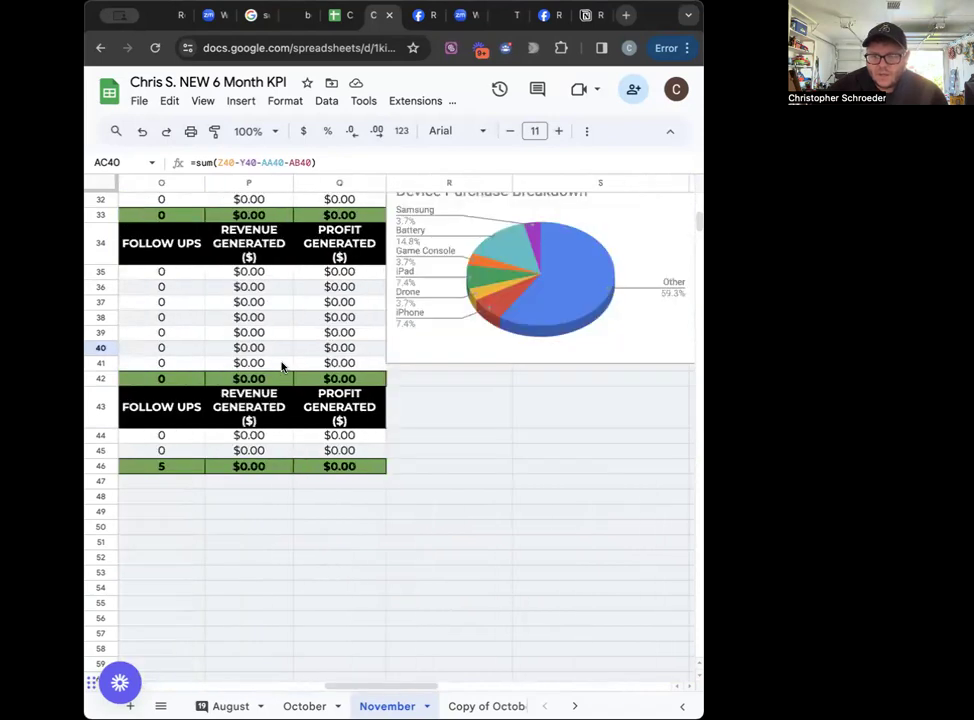
{"action": "scroll", "coordinate": [283, 366], "scroll_direction": "right", "scroll_amount": 5}
{"action": "scroll", "coordinate": [283, 366], "scroll_direction": "right", "scroll_amount": 3}
{"action": "scroll", "coordinate": [285, 368], "scroll_direction": "left", "scroll_amount": 3}
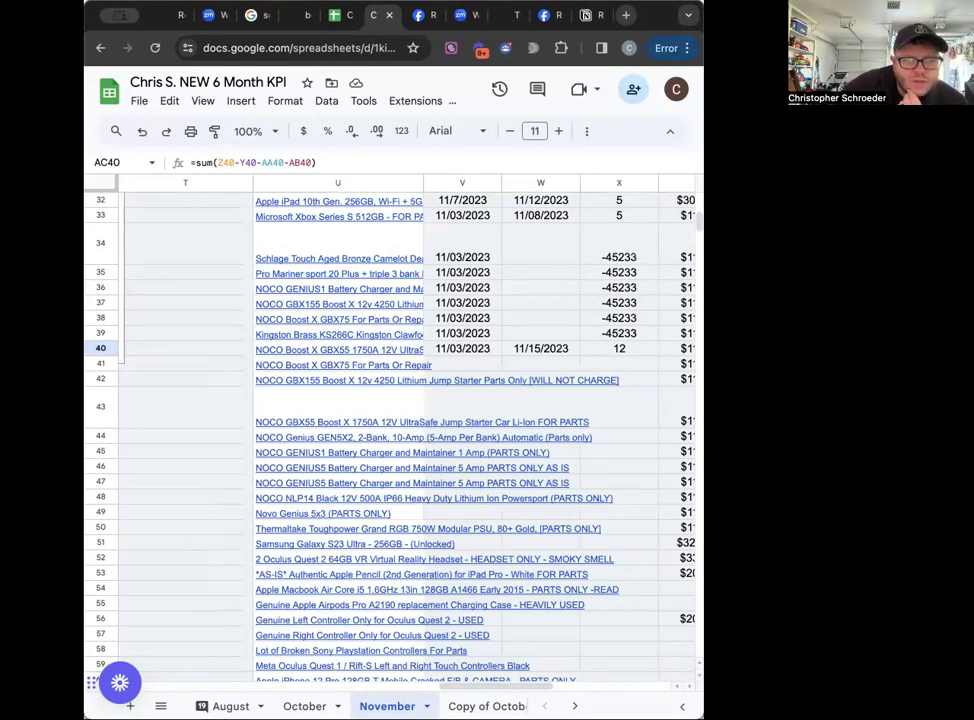
Step: Enter 4.31 in AB56 for the used left Oculus Quest 2 controller listing
{"action": "scroll", "coordinate": [300, 525], "scroll_direction": "down", "scroll_amount": 5}
{"action": "scroll", "coordinate": [308, 530], "scroll_direction": "left", "scroll_amount": 2}
{"action": "scroll", "coordinate": [308, 530], "scroll_direction": "right", "scroll_amount": 2}
{"action": "scroll", "coordinate": [322, 478], "scroll_direction": "right", "scroll_amount": 2}
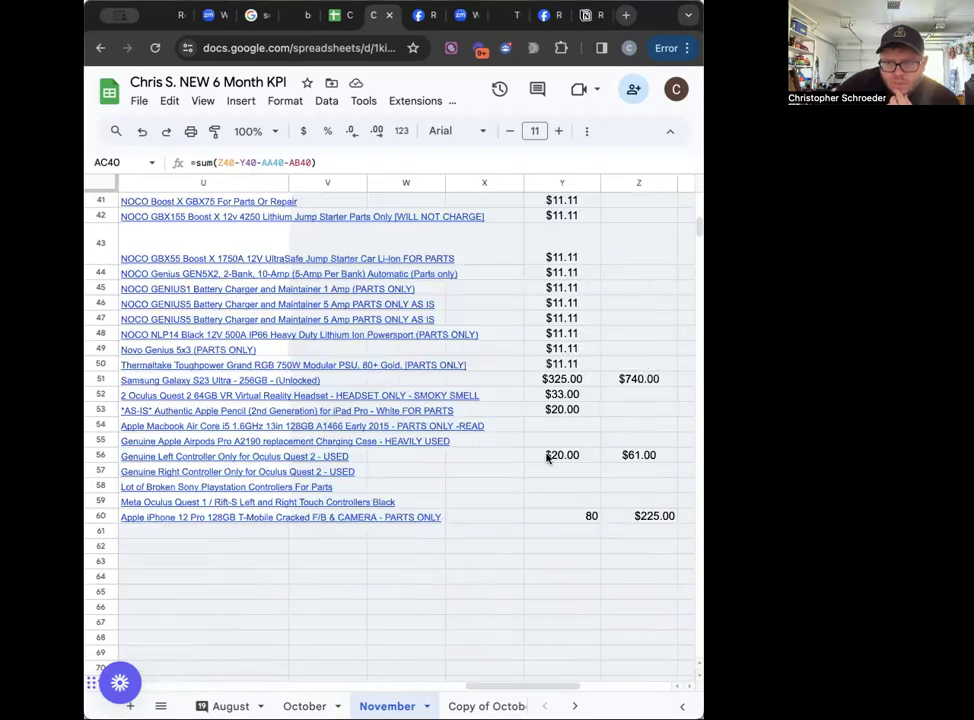
{"action": "scroll", "coordinate": [536, 465], "scroll_direction": "right", "scroll_amount": 2}
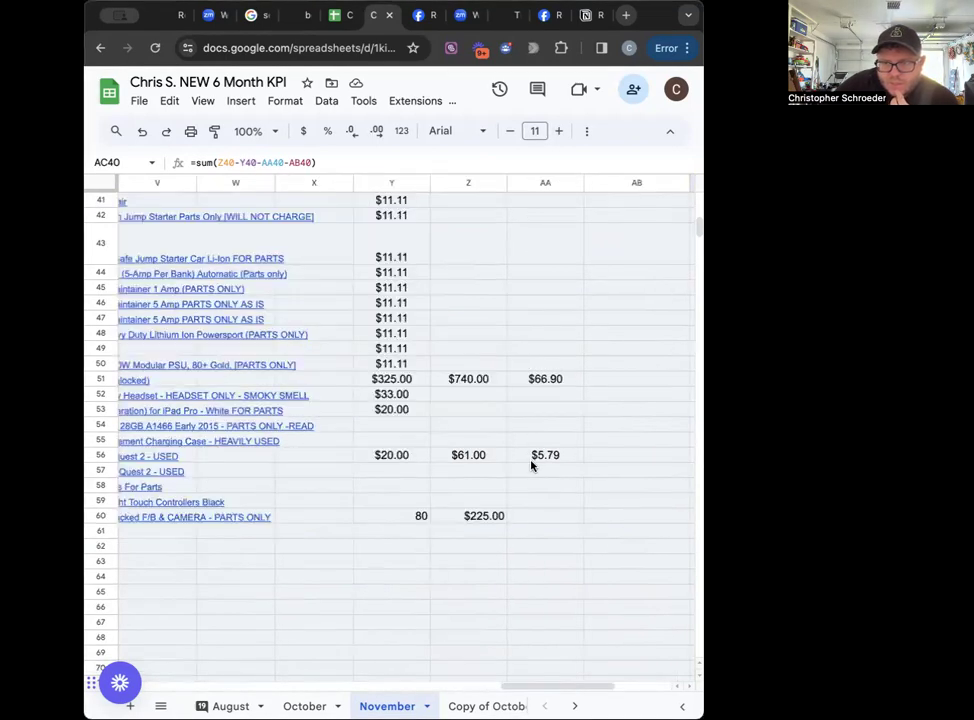
{"action": "scroll", "coordinate": [519, 463], "scroll_direction": "right", "scroll_amount": 3}
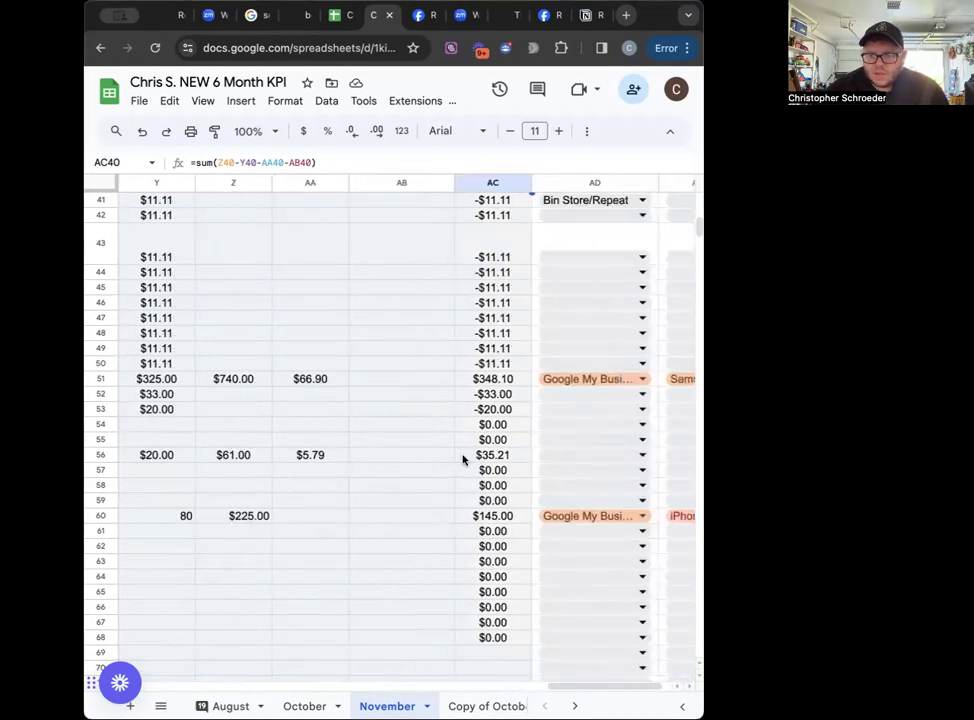
{"action": "left_click", "coordinate": [420, 458]}
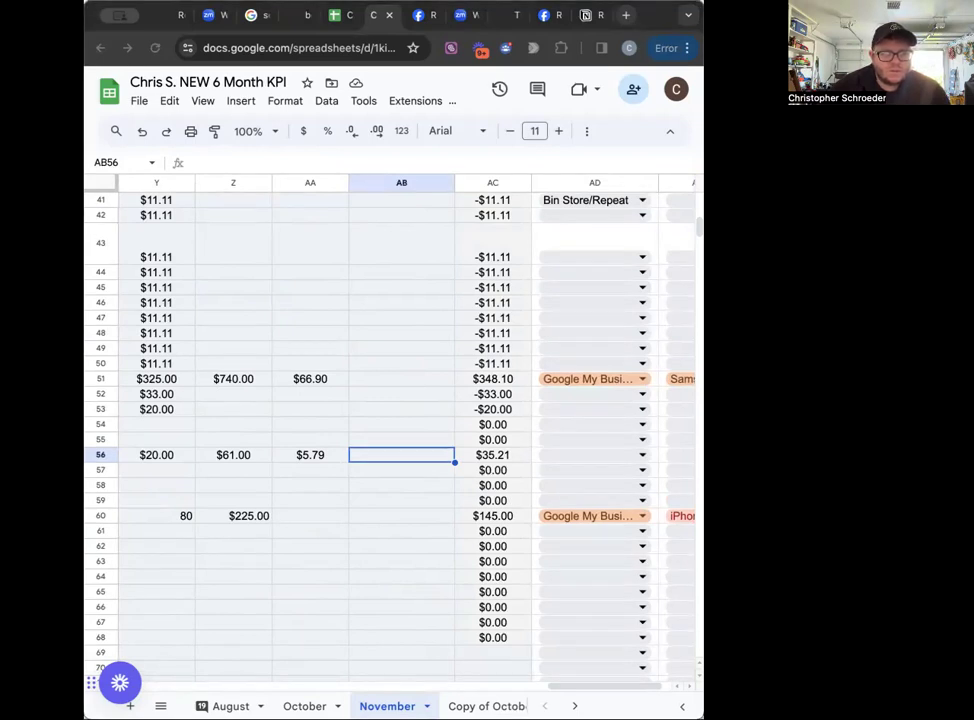
{"action": "left_click", "coordinate": [412, 458]}
{"action": "type", "text": "4.31"}
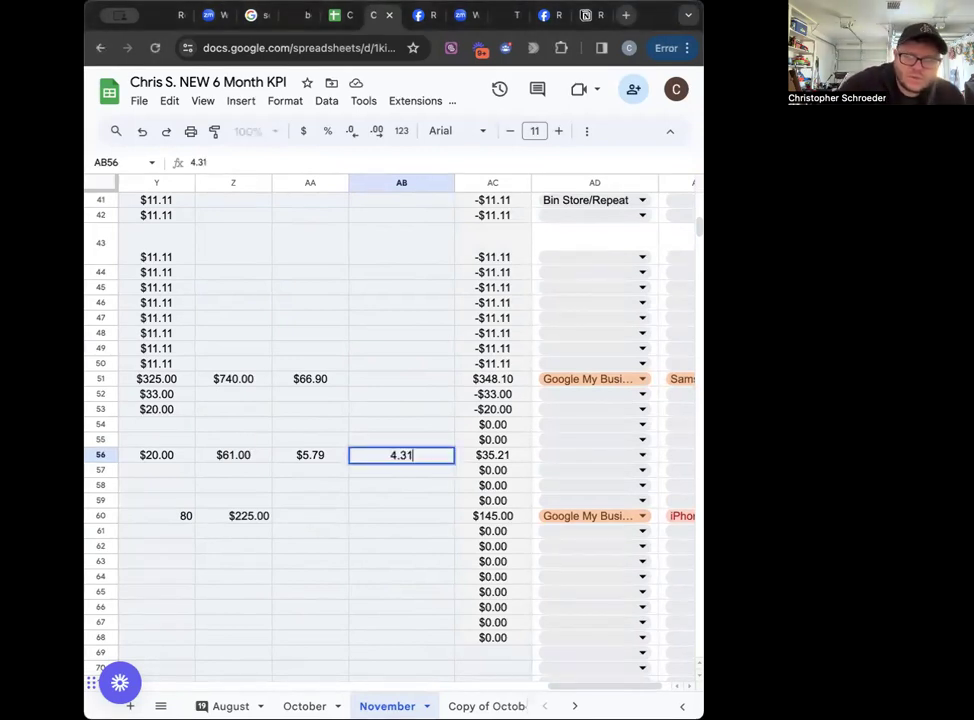
{"action": "left_click", "coordinate": [383, 502]}
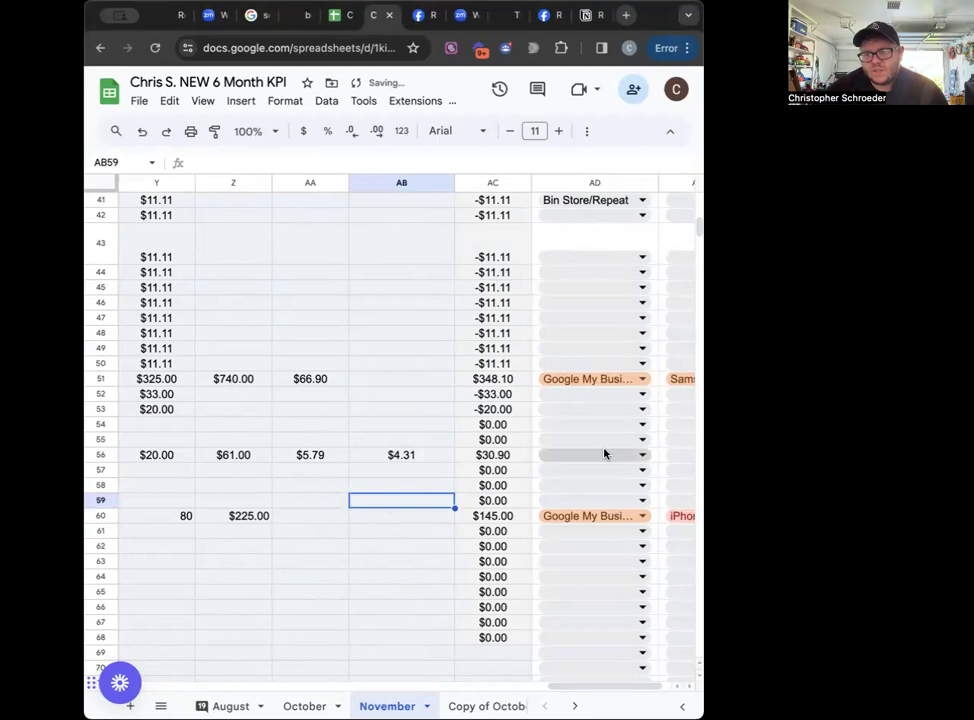
Step: For the left Oculus Quest 2 controller in row 56, set the lead source to Pawn Shop and the device category to Game Console
{"action": "left_click", "coordinate": [604, 454]}
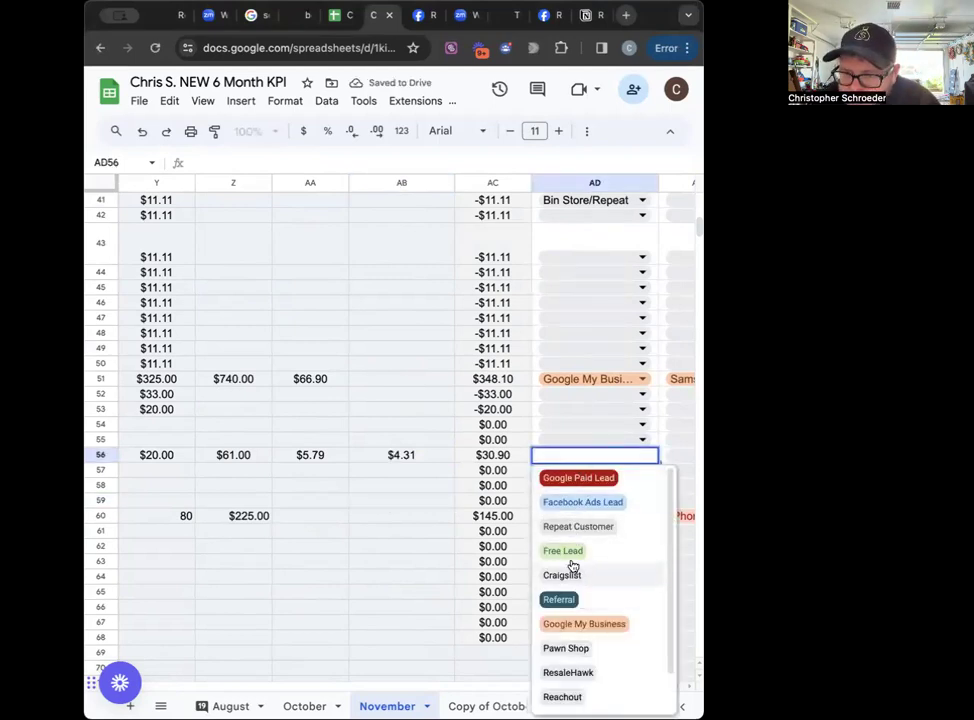
{"action": "scroll", "coordinate": [572, 566], "scroll_direction": "down", "scroll_amount": 2}
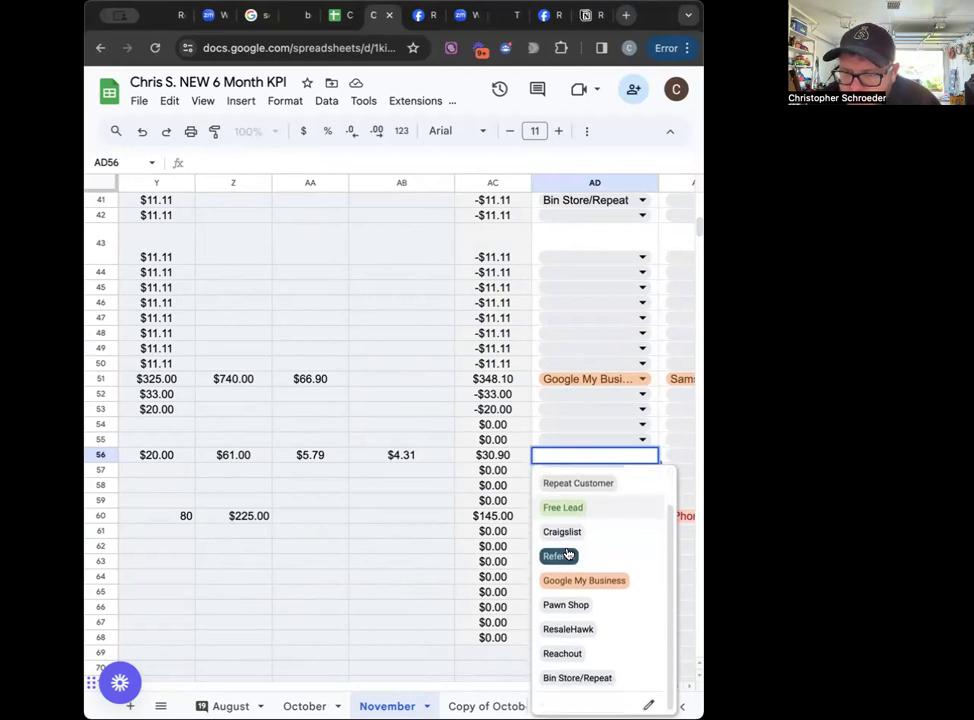
{"action": "left_click", "coordinate": [577, 604]}
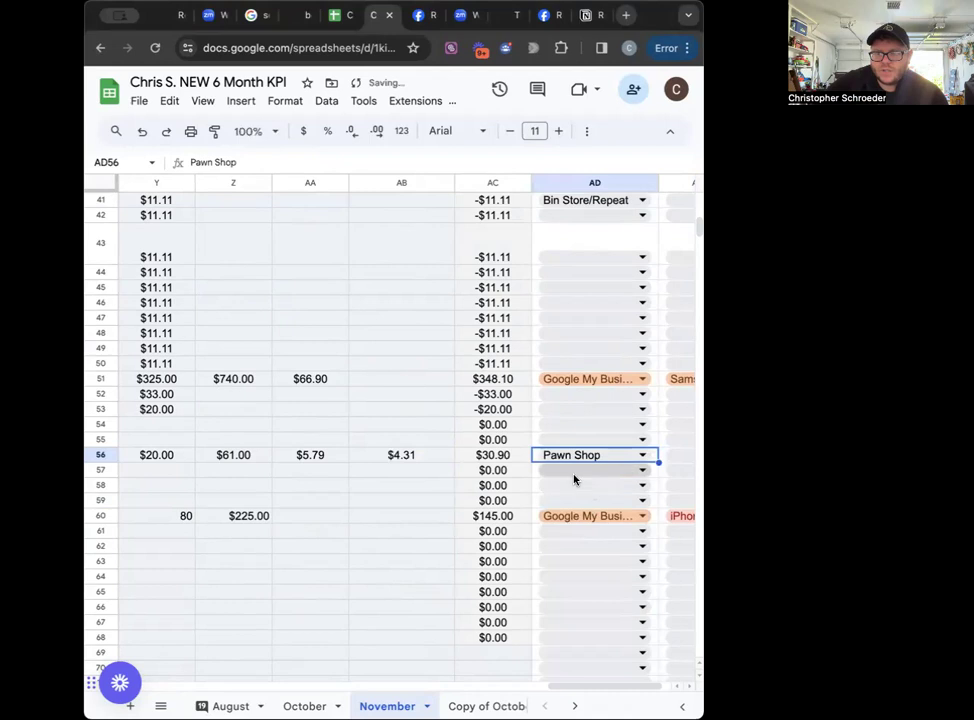
{"action": "left_click", "coordinate": [686, 457]}
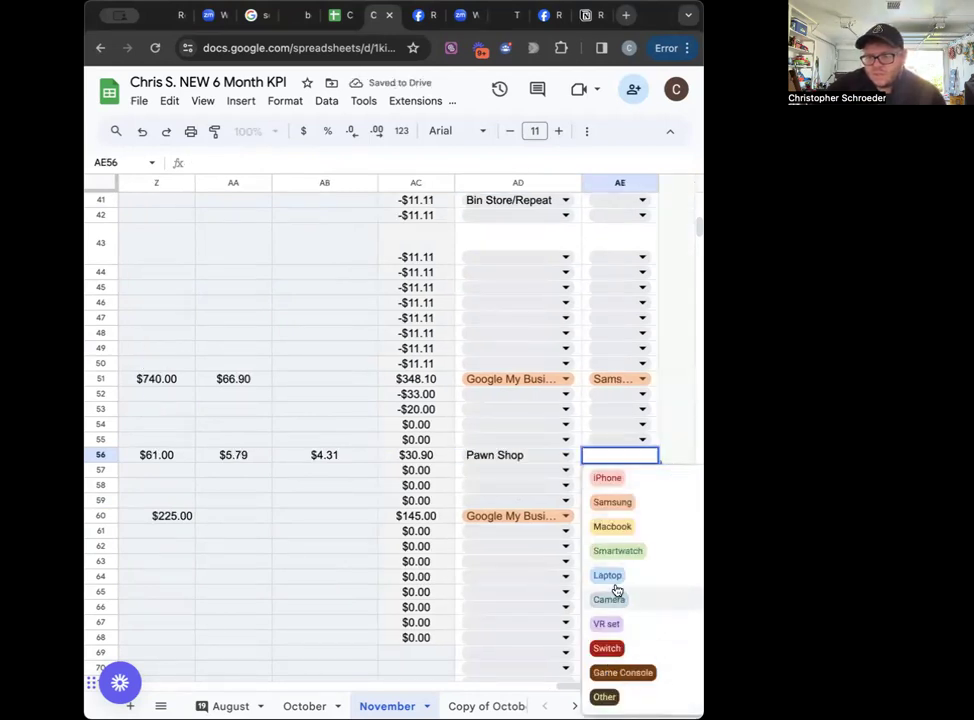
{"action": "scroll", "coordinate": [620, 575], "scroll_direction": "down", "scroll_amount": 3}
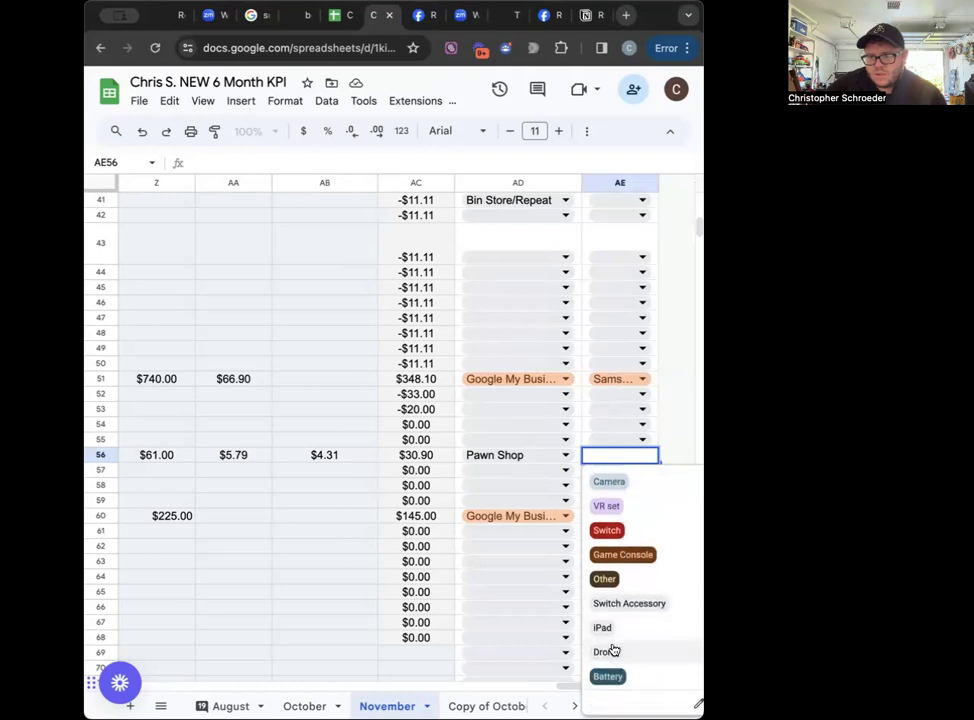
{"action": "scroll", "coordinate": [618, 585], "scroll_direction": "up", "scroll_amount": 3}
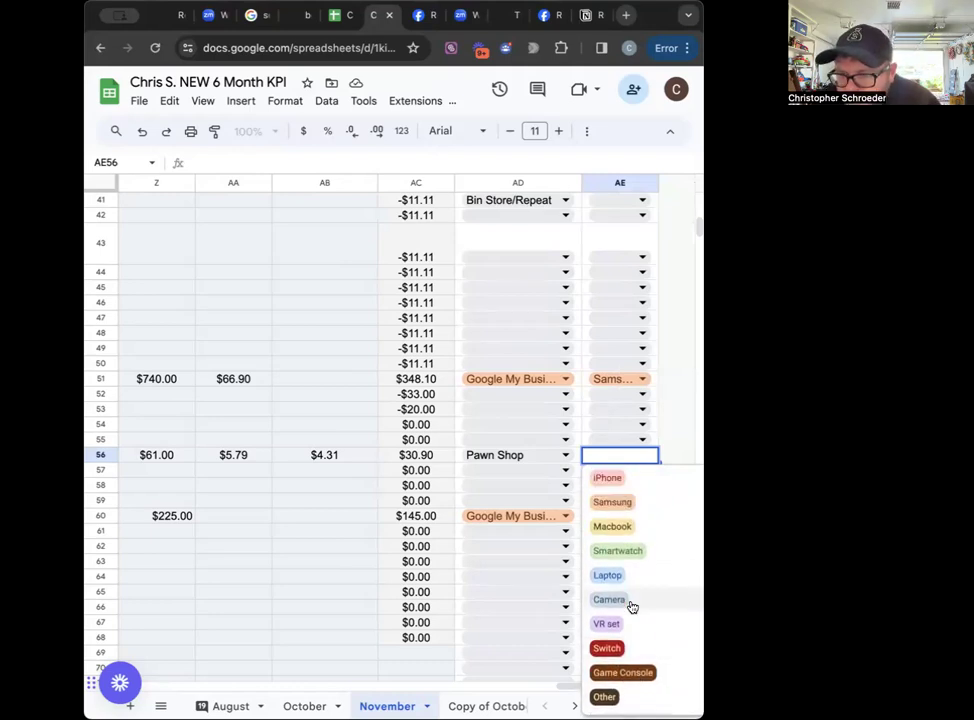
{"action": "scroll", "coordinate": [632, 607], "scroll_direction": "down", "scroll_amount": 3}
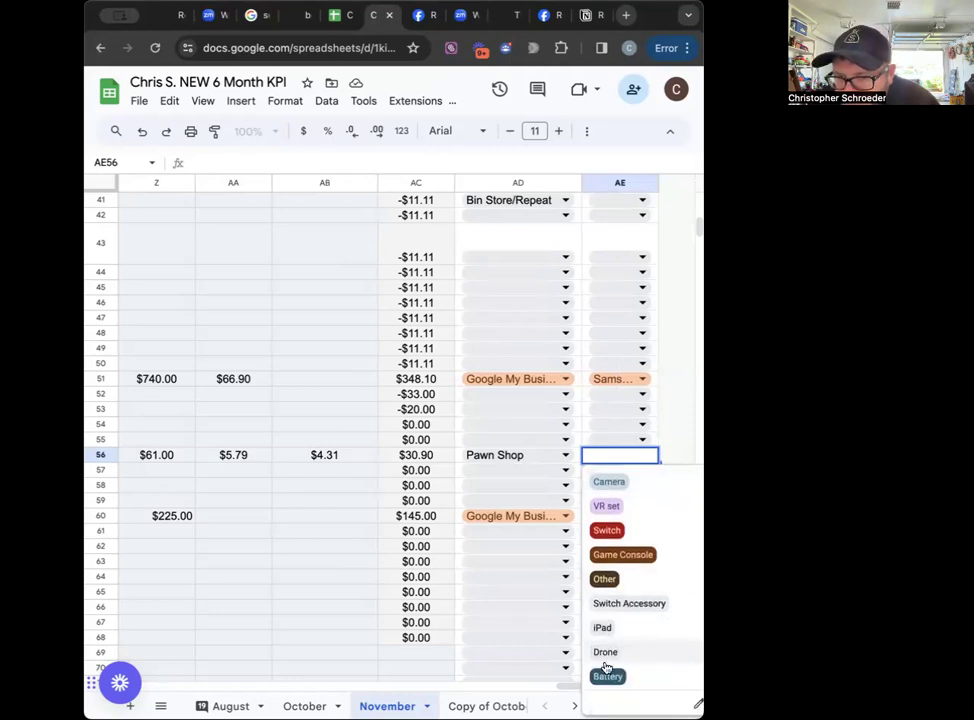
{"action": "left_click", "coordinate": [611, 554]}
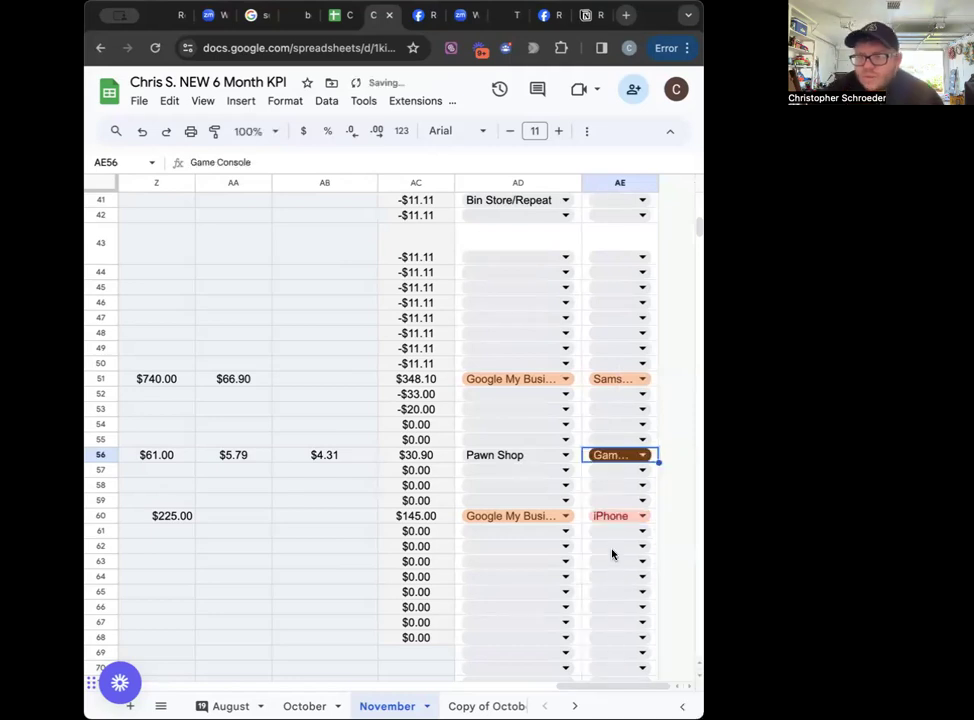
Step: Enter 26 in Y59 for the Meta Oculus Quest 1 / Rift-S Left and Right Touch Controllers listing
{"action": "scroll", "coordinate": [282, 451], "scroll_direction": "left", "scroll_amount": 3}
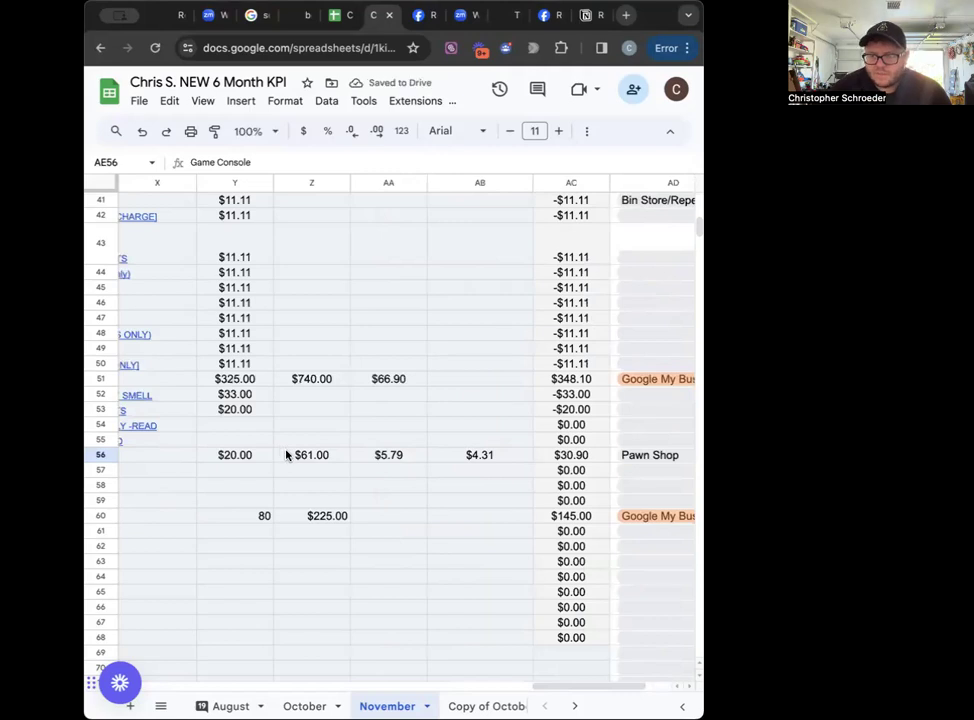
{"action": "scroll", "coordinate": [285, 457], "scroll_direction": "left", "scroll_amount": 5}
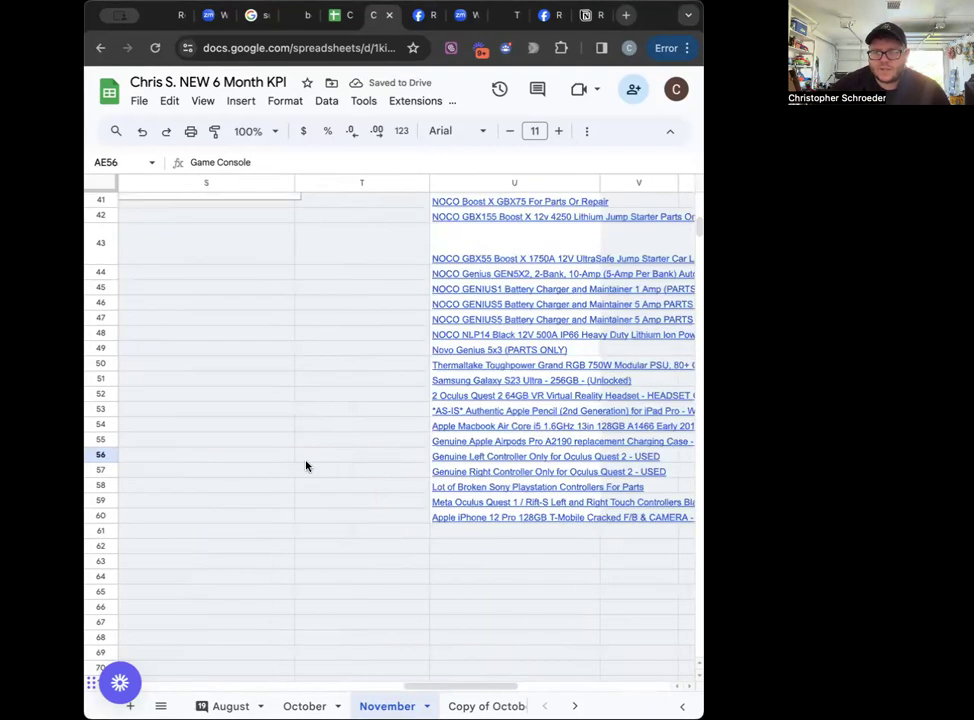
{"action": "scroll", "coordinate": [307, 465], "scroll_direction": "right", "scroll_amount": 5}
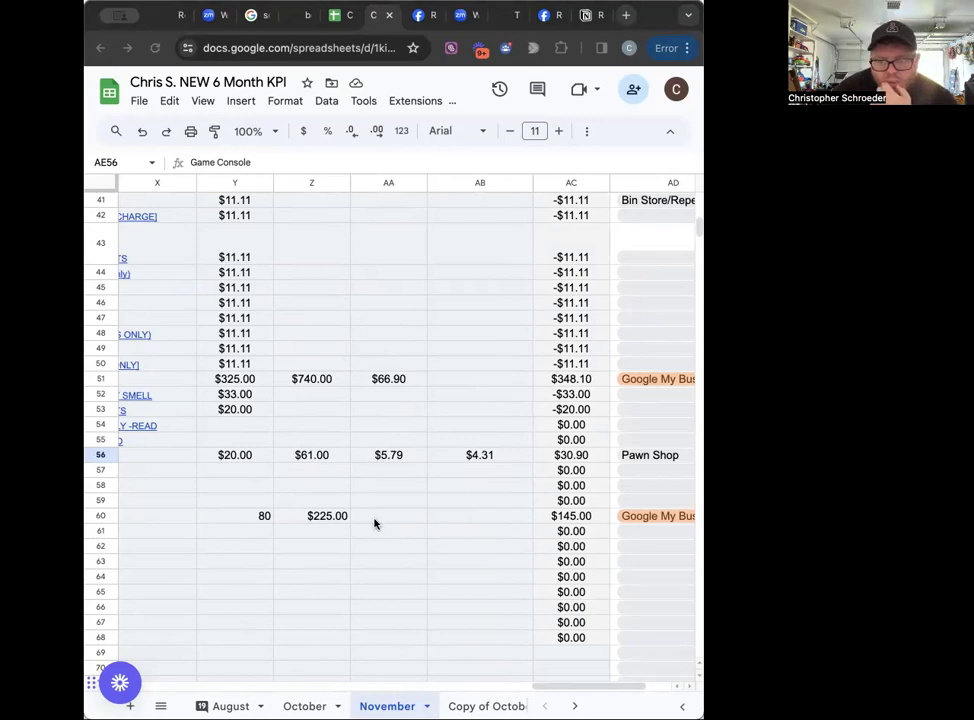
{"action": "scroll", "coordinate": [350, 502], "scroll_direction": "left", "scroll_amount": 10}
{"action": "scroll", "coordinate": [350, 502], "scroll_direction": "right", "scroll_amount": 10}
{"action": "scroll", "coordinate": [350, 502], "scroll_direction": "left", "scroll_amount": 3}
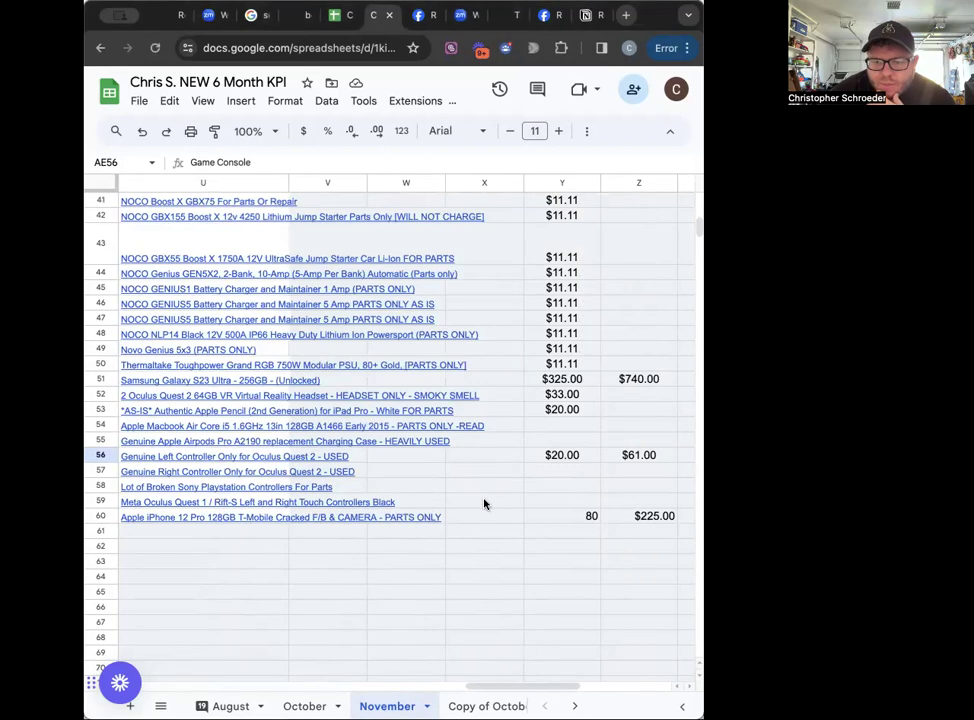
{"action": "left_click", "coordinate": [548, 500]}
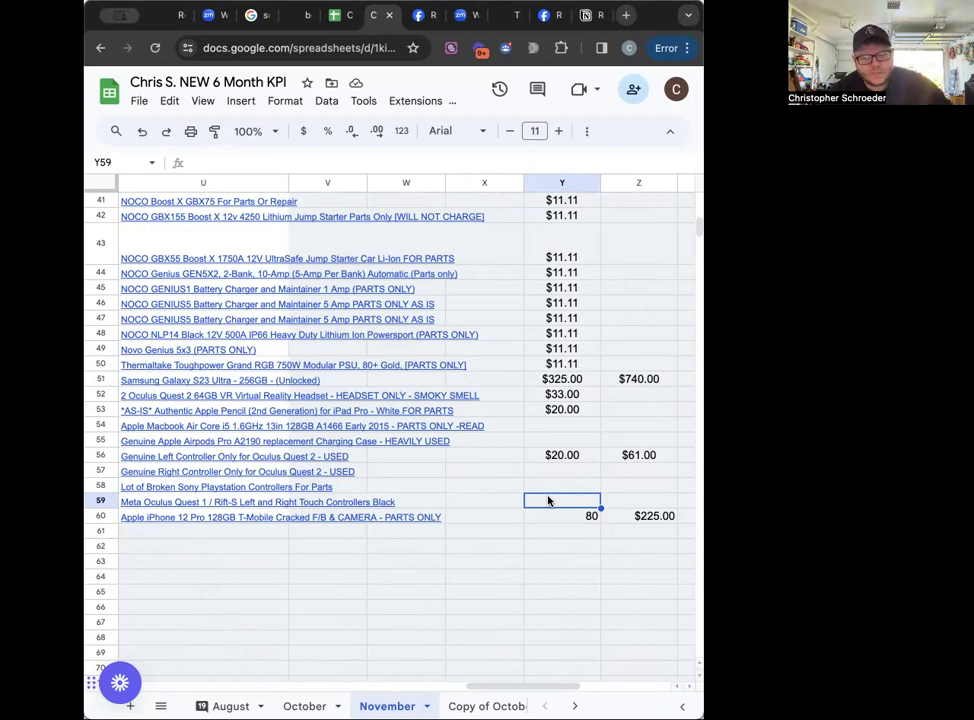
{"action": "type", "text": "26"}
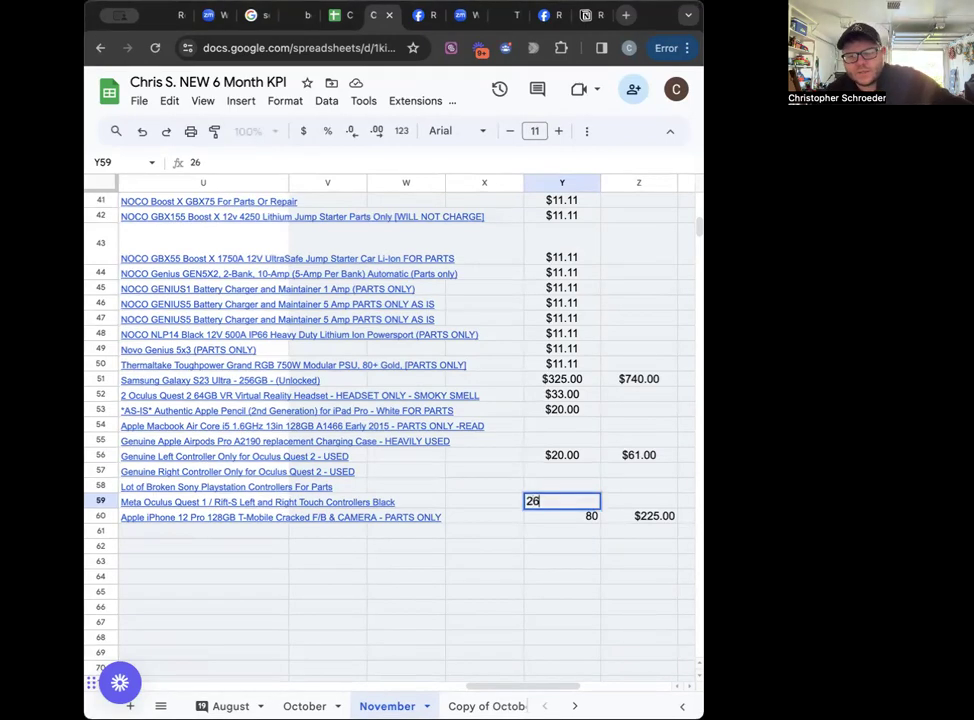
{"action": "left_click", "coordinate": [511, 503]}
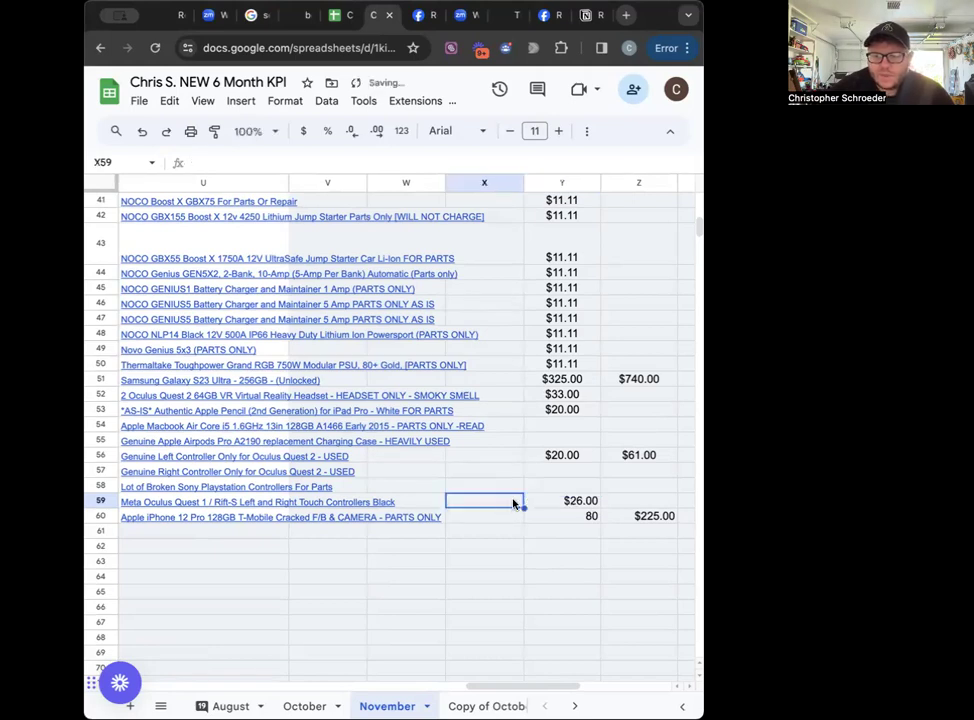
{"action": "left_click", "coordinate": [410, 506]}
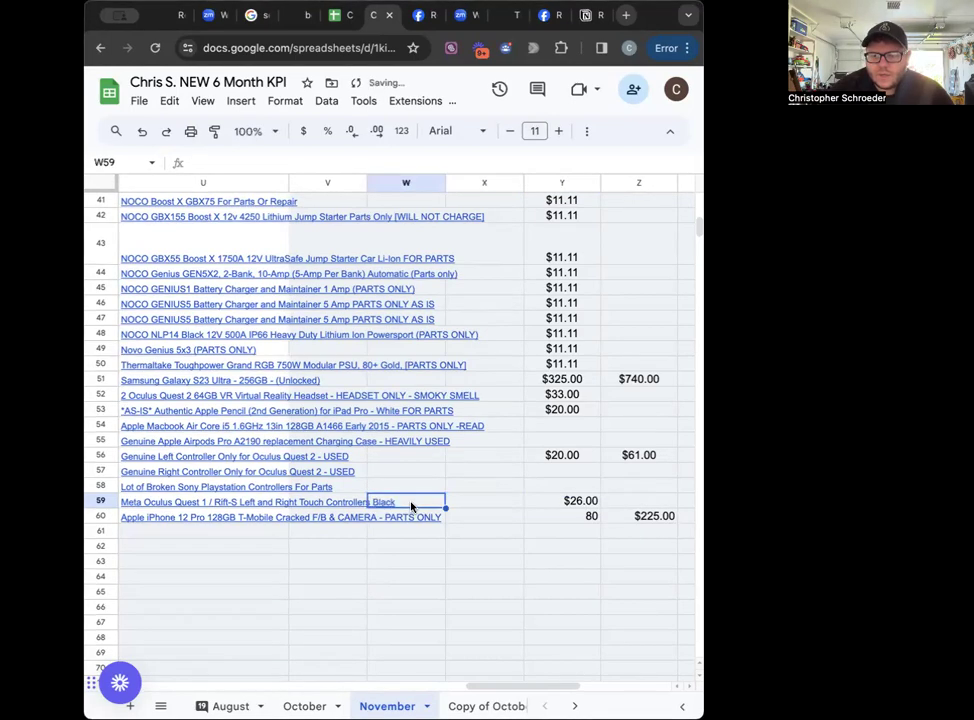
Step: For the Meta Oculus Quest 1 / Rift-S controllers in row 59, enter 120 in Z59 and 11.69 in AA59
{"action": "left_click", "coordinate": [612, 503]}
{"action": "scroll", "coordinate": [576, 502], "scroll_direction": "right", "scroll_amount": 5}
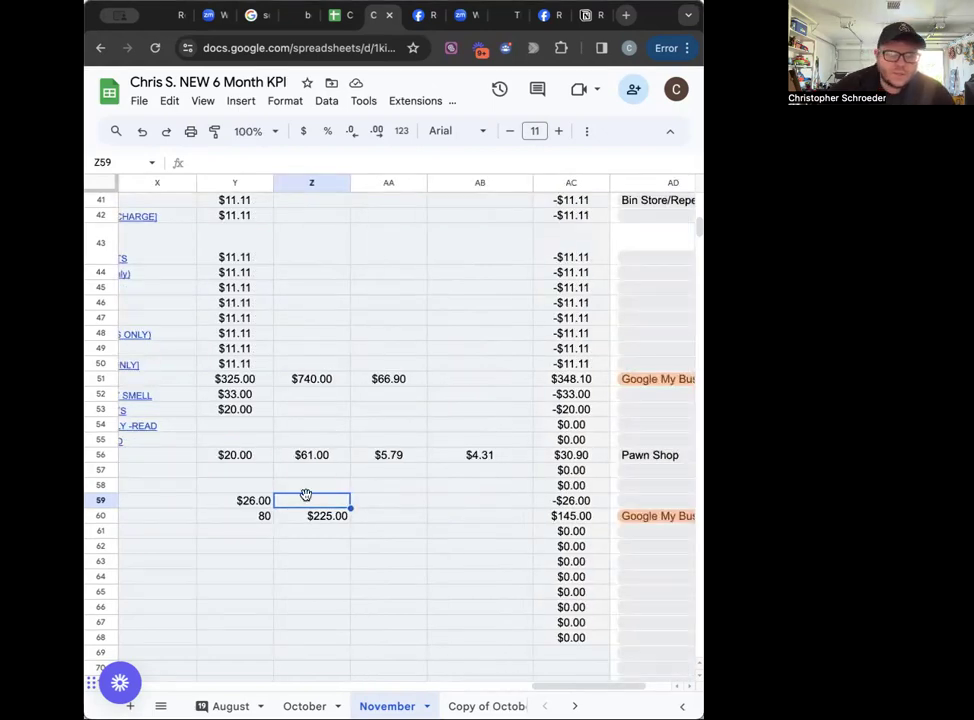
{"action": "type", "text": "120"}
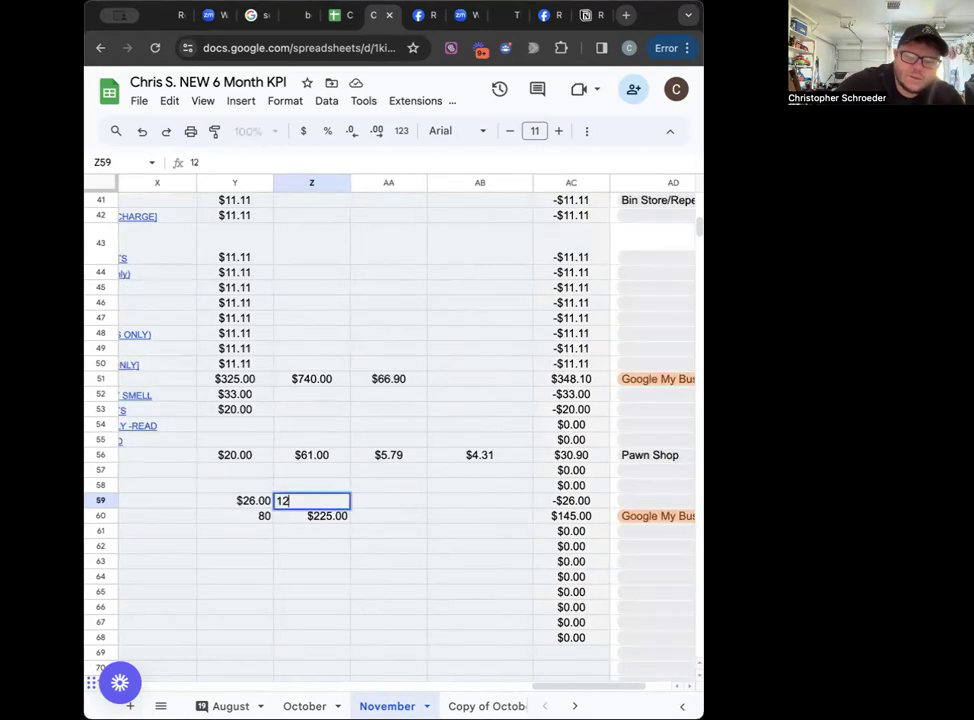
{"action": "left_click", "coordinate": [366, 500]}
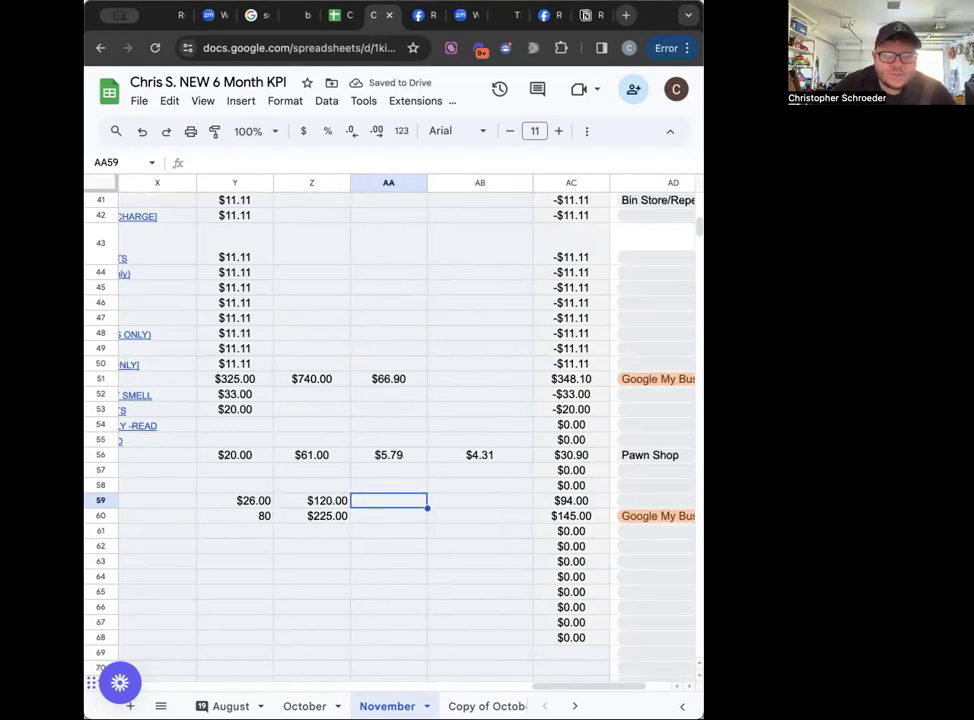
{"action": "type", "text": "11"}
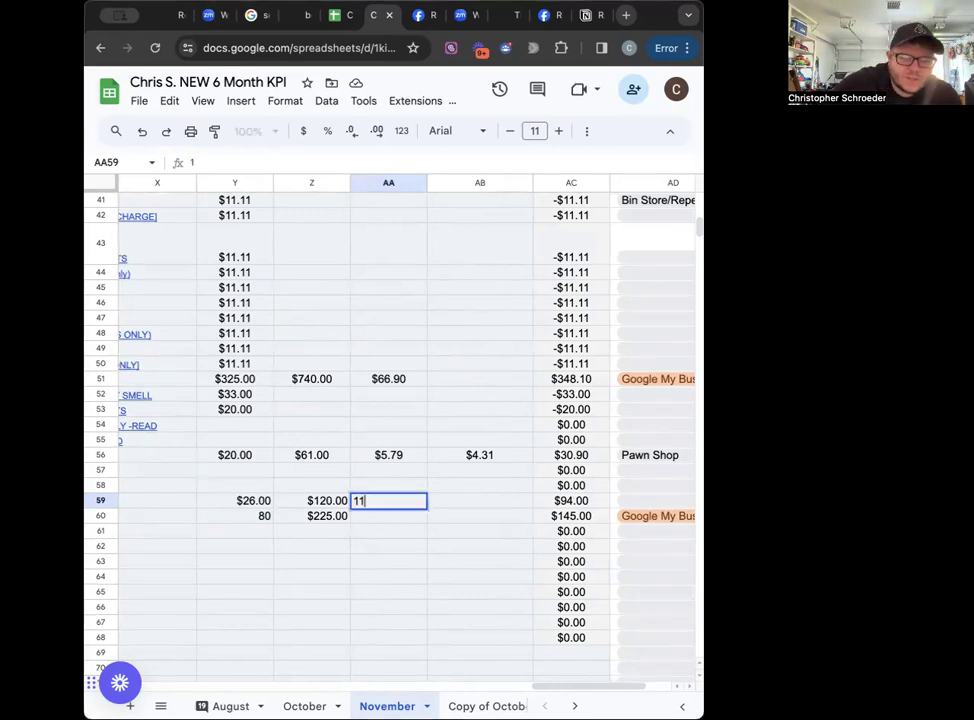
{"action": "type", "text": ".69"}
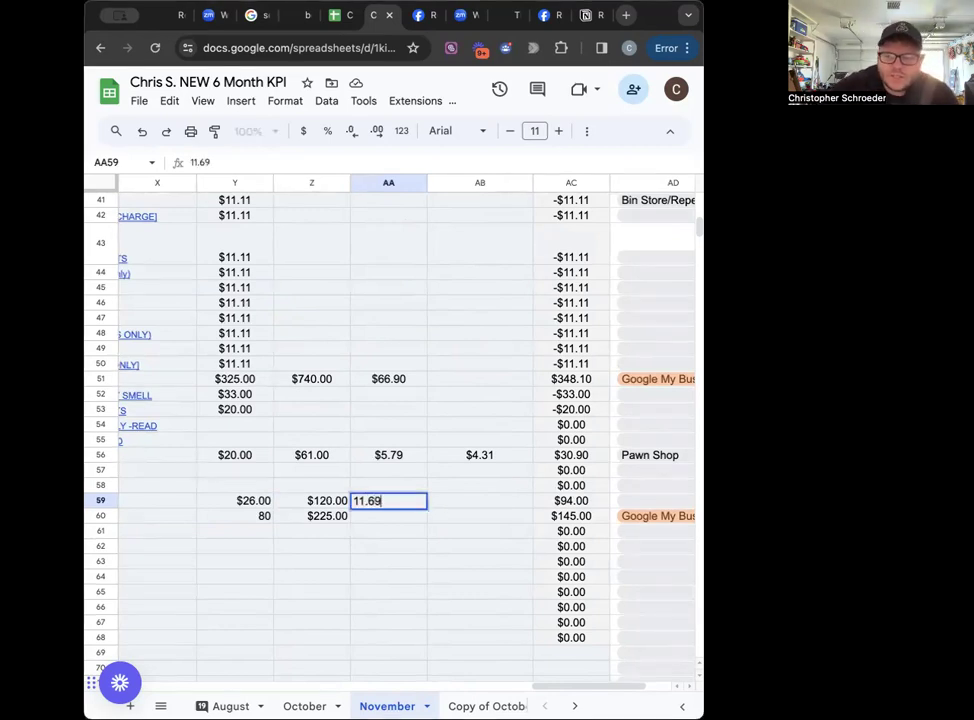
Step: Enter 11.62 in AB59 for the Oculus Quest 1 / Rift-S controllers and check the profit formula in AC59
{"action": "left_click", "coordinate": [504, 507]}
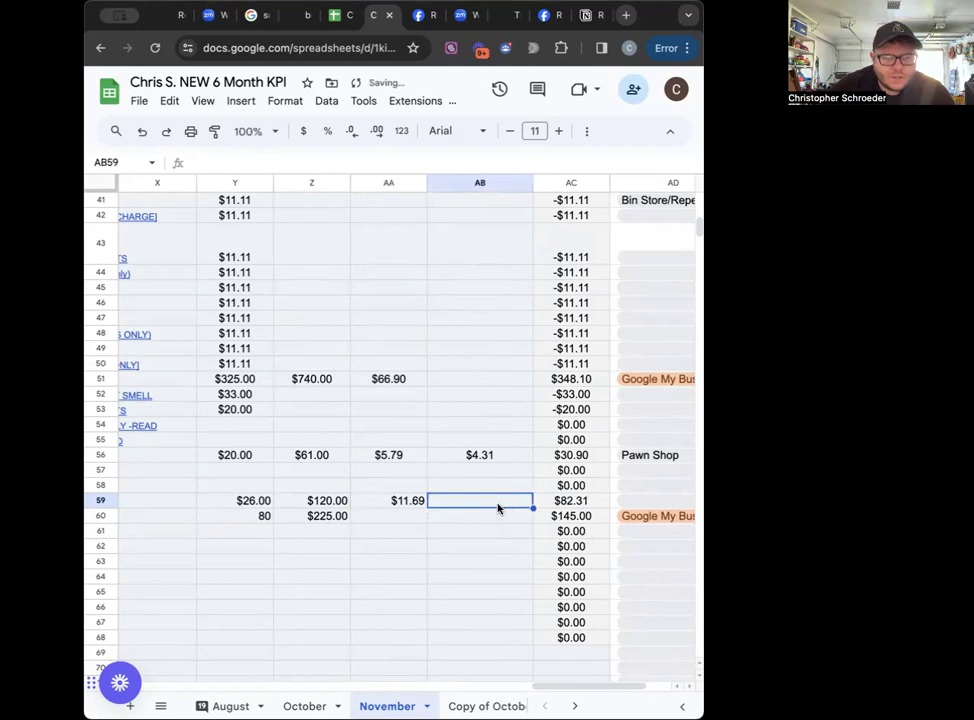
{"action": "type", "text": "11.62"}
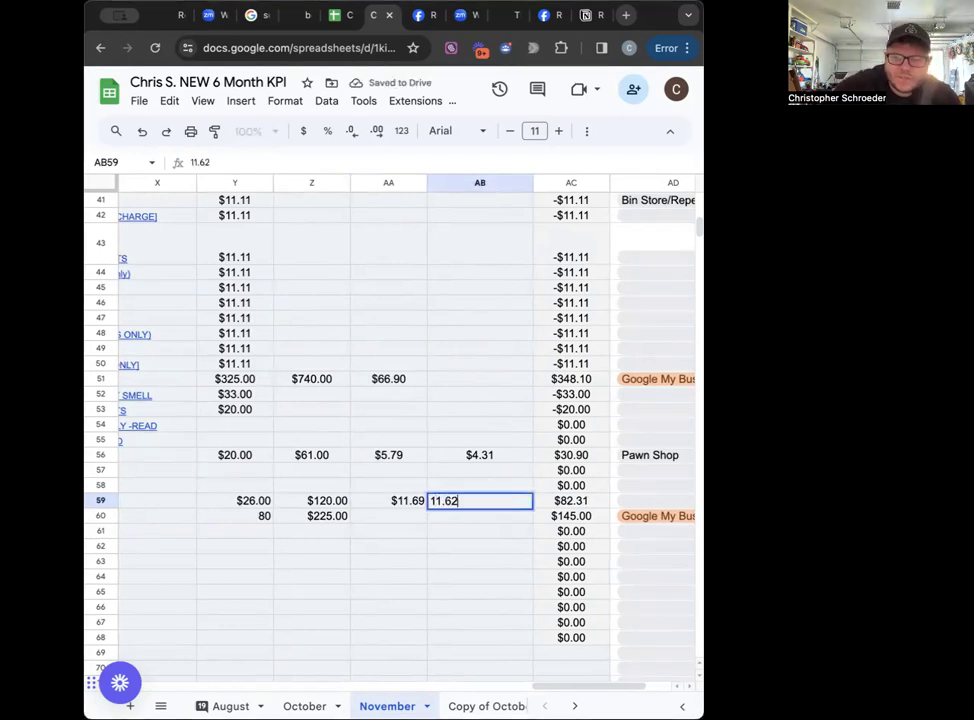
{"action": "left_click", "coordinate": [496, 559]}
{"action": "left_click", "coordinate": [586, 500]}
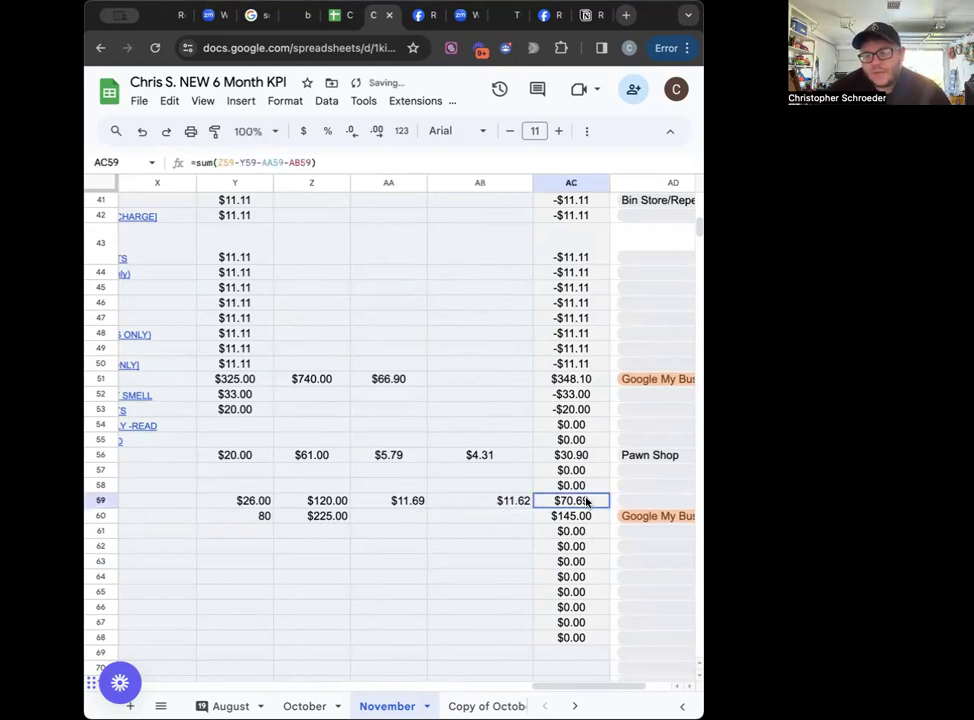
Step: For the Oculus controllers in row 59, set the lead source to Reachout and the device category to Game Console
{"action": "scroll", "coordinate": [515, 541], "scroll_direction": "right", "scroll_amount": 3}
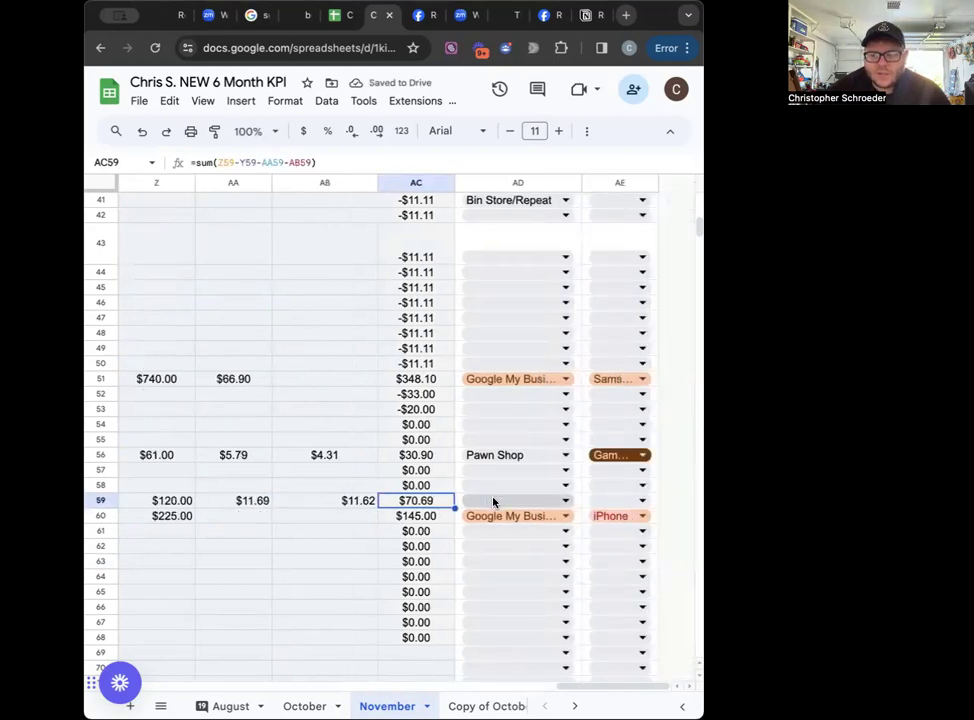
{"action": "left_click", "coordinate": [493, 502]}
{"action": "scroll", "coordinate": [521, 580], "scroll_direction": "down", "scroll_amount": 1}
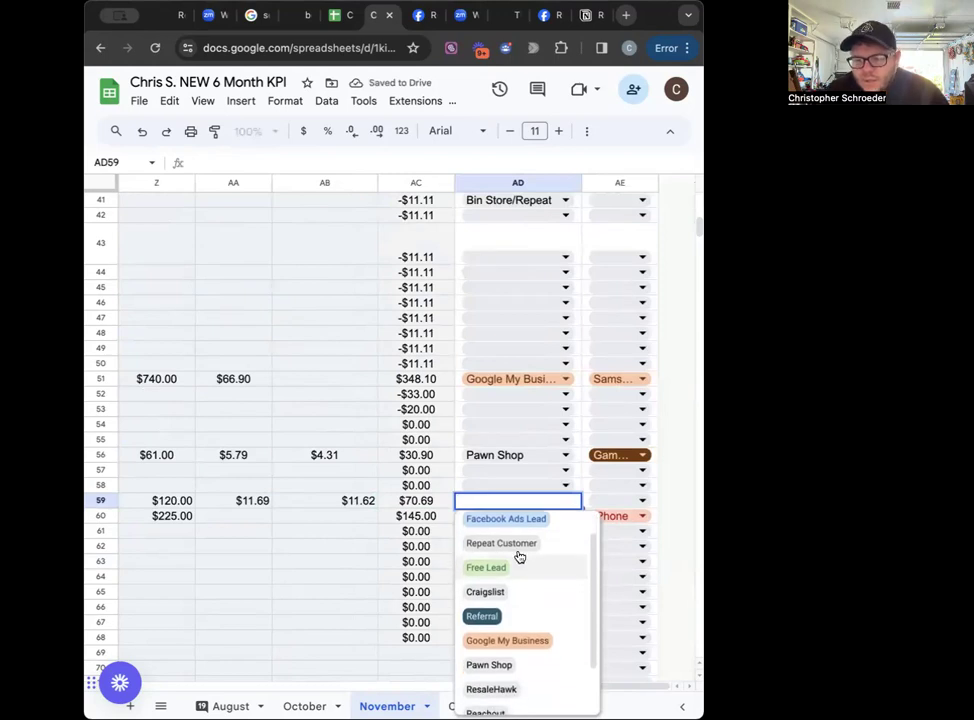
{"action": "scroll", "coordinate": [520, 590], "scroll_direction": "down", "scroll_amount": 2}
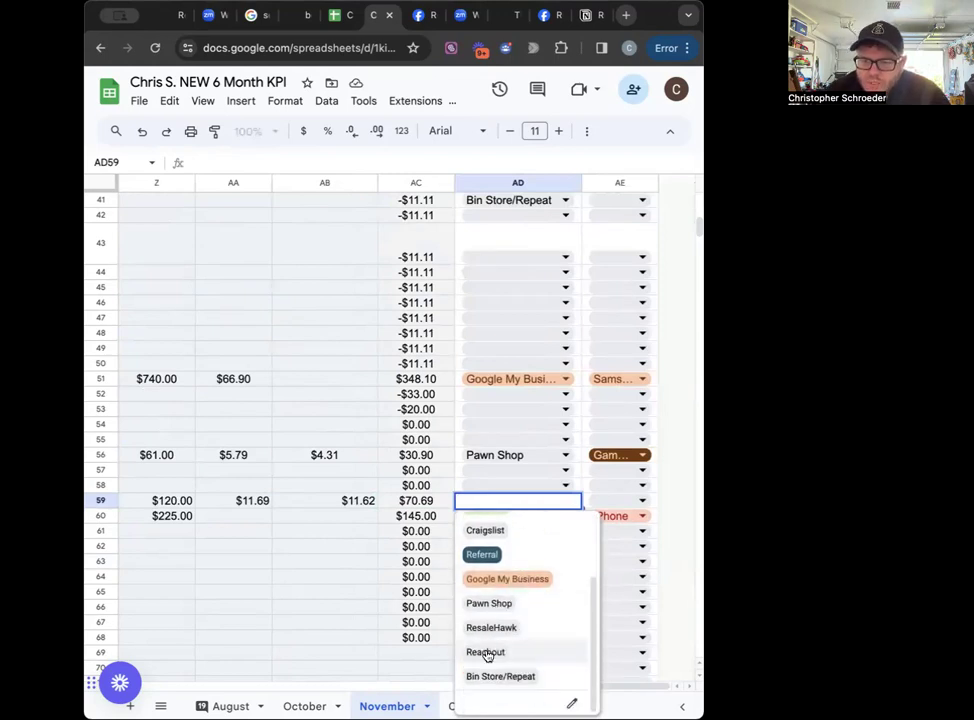
{"action": "left_click", "coordinate": [487, 653]}
{"action": "left_click", "coordinate": [644, 501]}
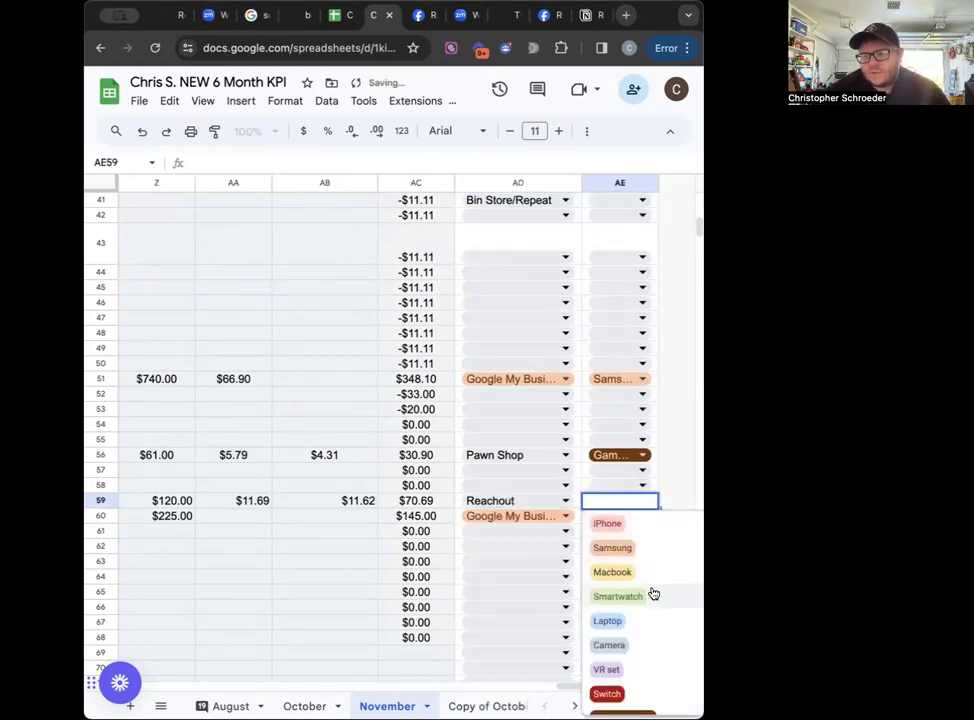
{"action": "scroll", "coordinate": [652, 594], "scroll_direction": "down", "scroll_amount": 5}
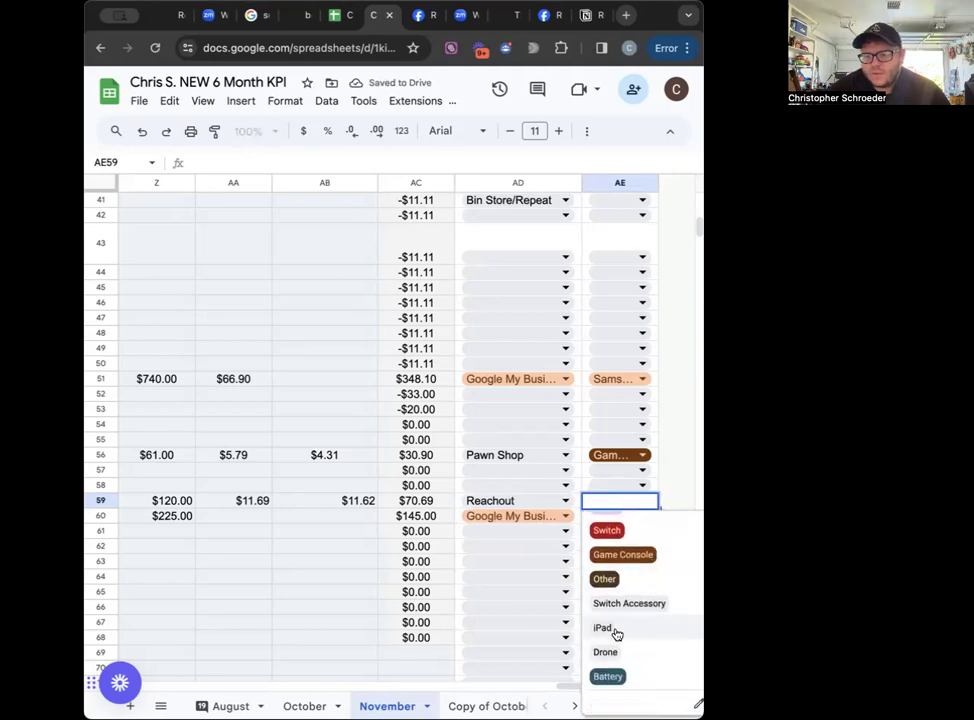
{"action": "left_click", "coordinate": [624, 556]}
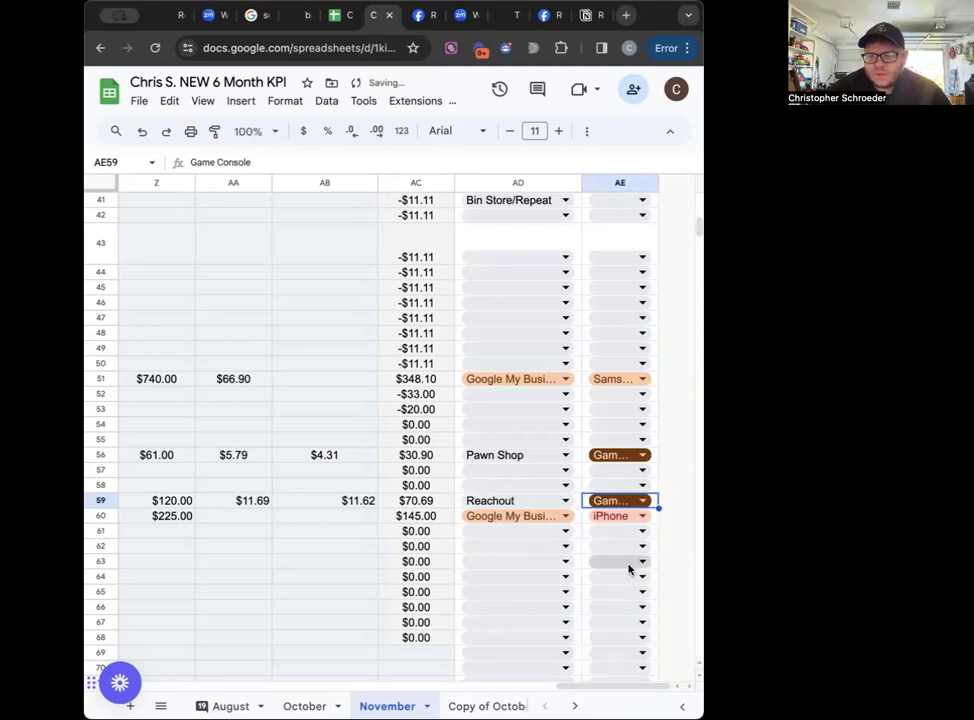
Step: Center the value in Y60 for the cracked iPhone 12 Pro listing and format it as currency
{"action": "scroll", "coordinate": [357, 537], "scroll_direction": "left", "scroll_amount": 5}
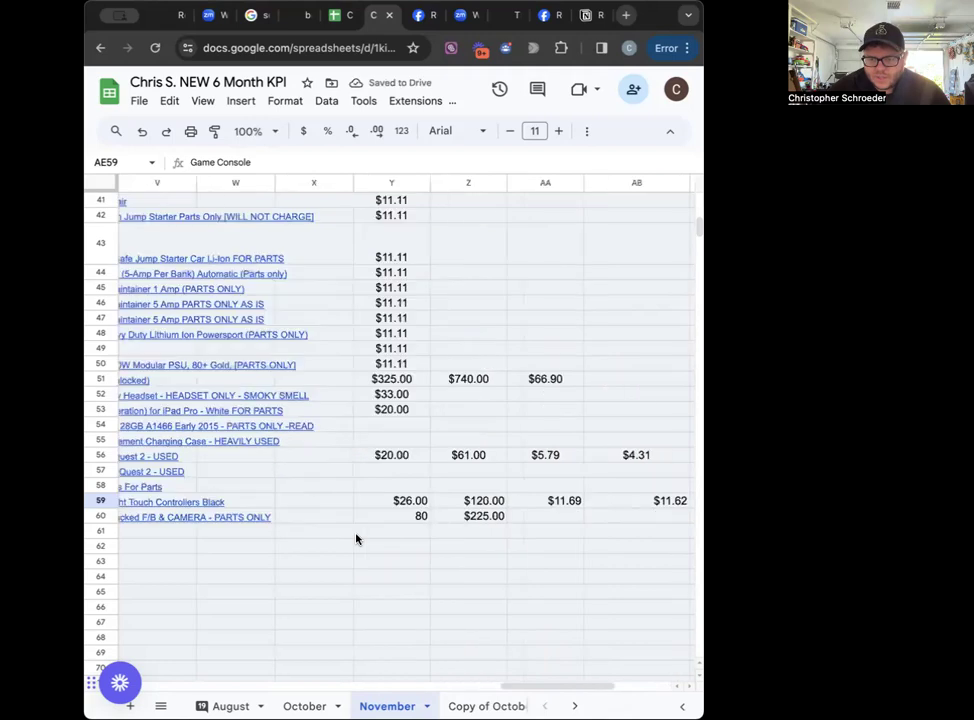
{"action": "scroll", "coordinate": [357, 539], "scroll_direction": "right", "scroll_amount": 2}
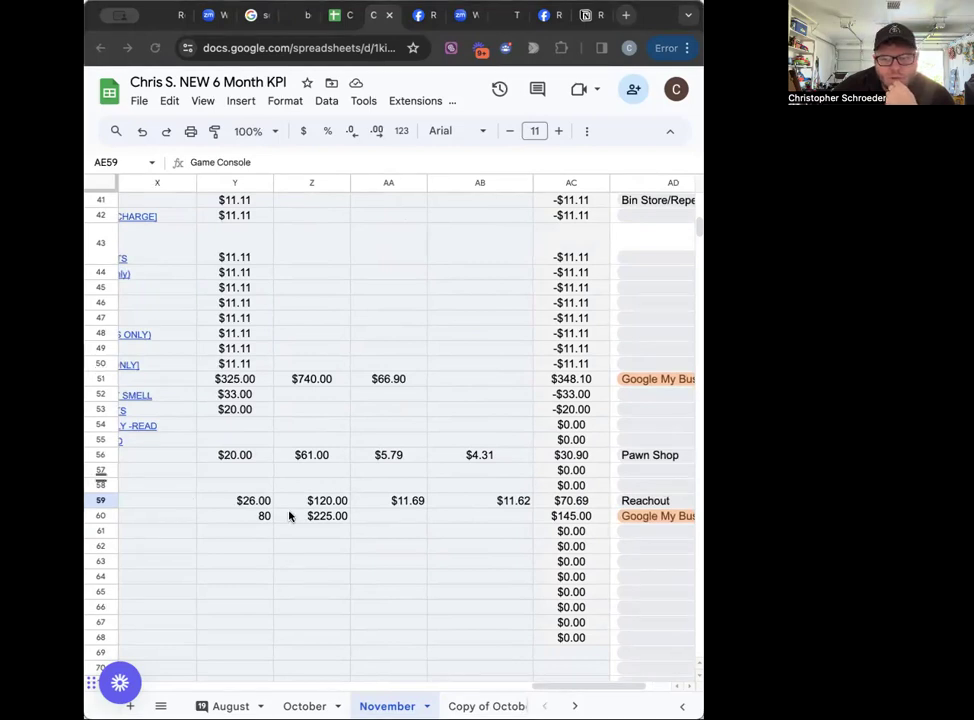
{"action": "left_click", "coordinate": [237, 518]}
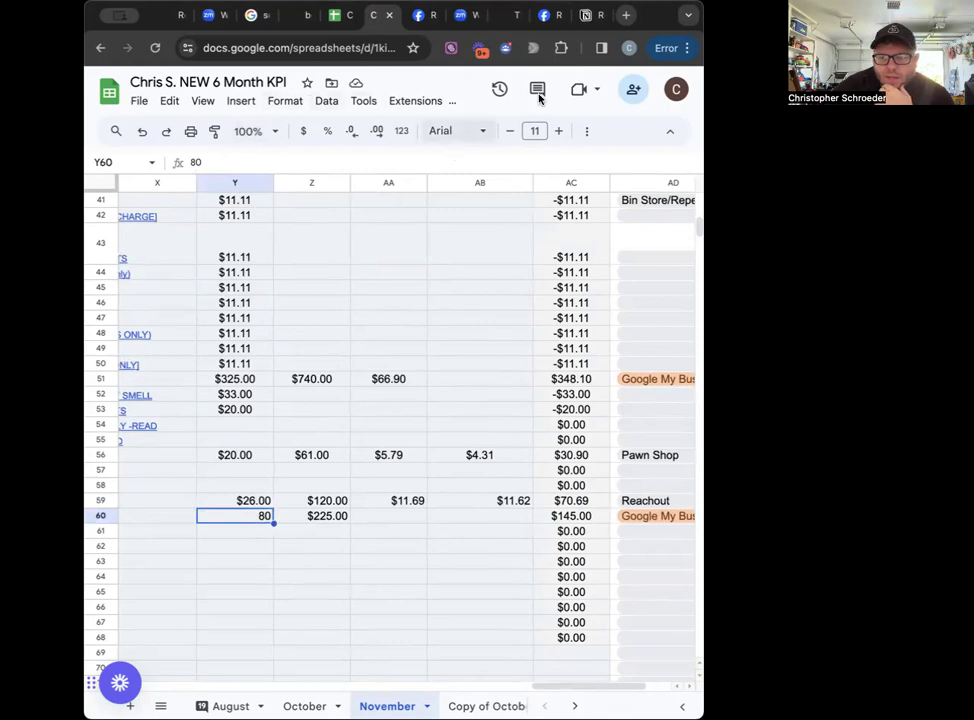
{"action": "left_click", "coordinate": [586, 131]}
{"action": "left_click", "coordinate": [335, 166]}
{"action": "left_click", "coordinate": [354, 192]}
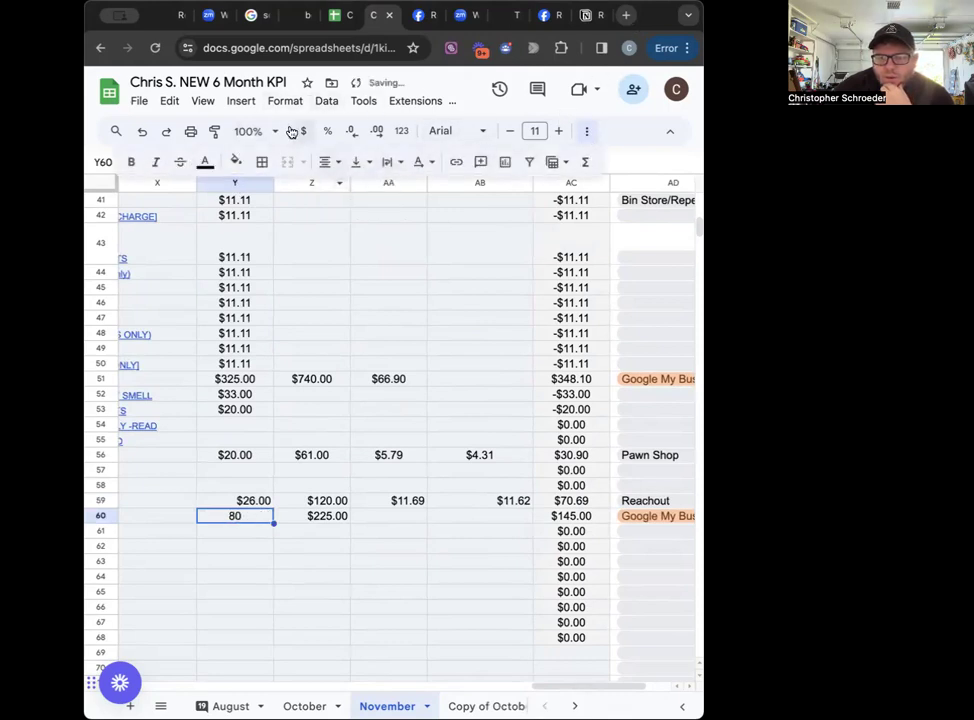
{"action": "left_click", "coordinate": [301, 132]}
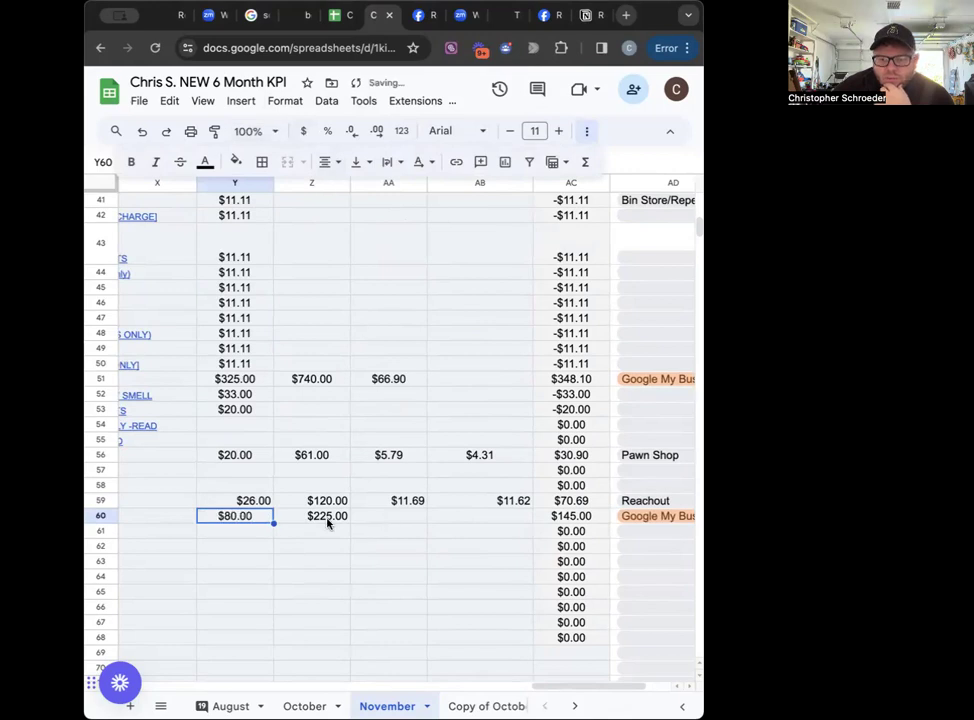
Step: Center-align the amounts in the range Y56:AB60
{"action": "left_click", "coordinate": [224, 505]}
{"action": "left_click_drag", "start_coordinate": [224, 507], "coordinate": [322, 524]}
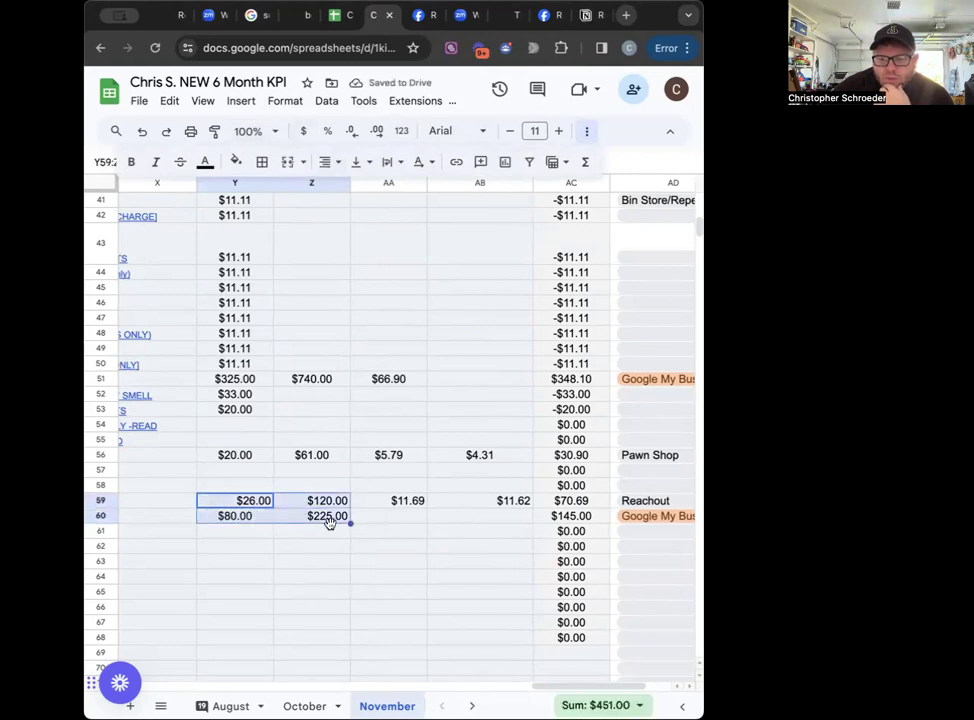
{"action": "left_click", "coordinate": [210, 485]}
{"action": "left_click_drag", "start_coordinate": [212, 457], "coordinate": [519, 520]}
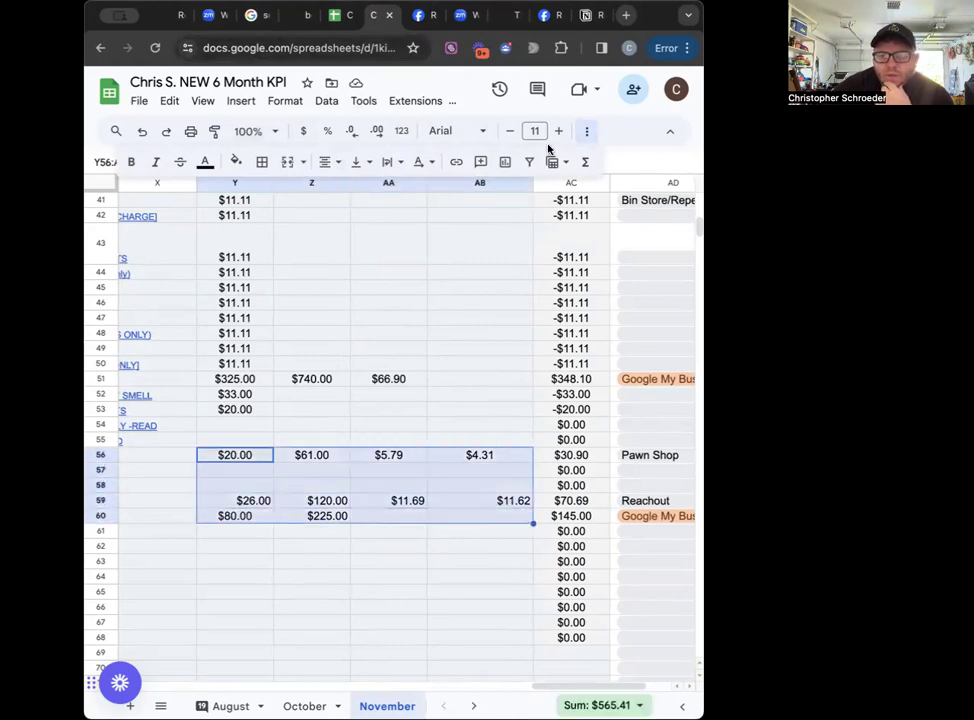
{"action": "left_click", "coordinate": [327, 162]}
{"action": "left_click", "coordinate": [352, 191]}
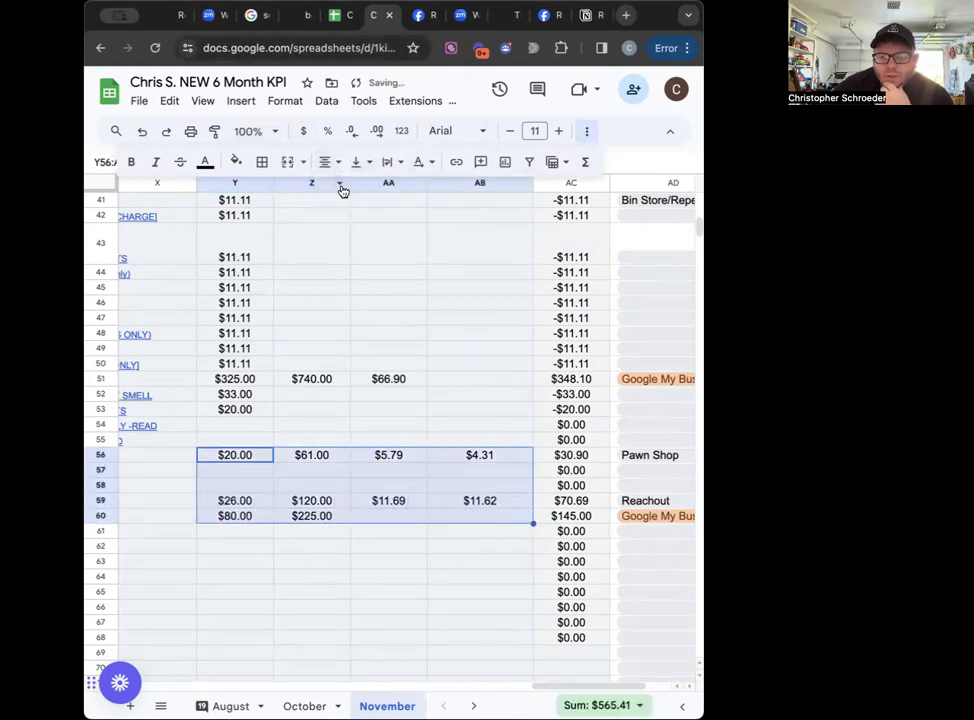
{"action": "left_click", "coordinate": [433, 563]}
Step: Enter 24.26 in AA60 and 6.78 in AB60 for the cracked iPhone 12 Pro listing
{"action": "left_click", "coordinate": [402, 520]}
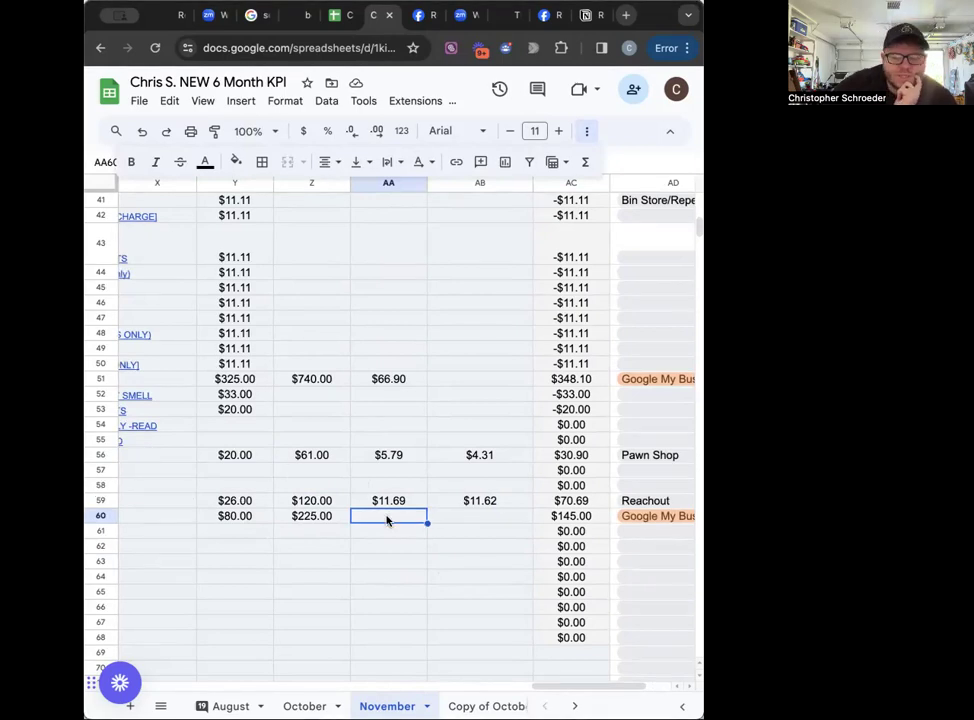
{"action": "type", "text": "24.26"}
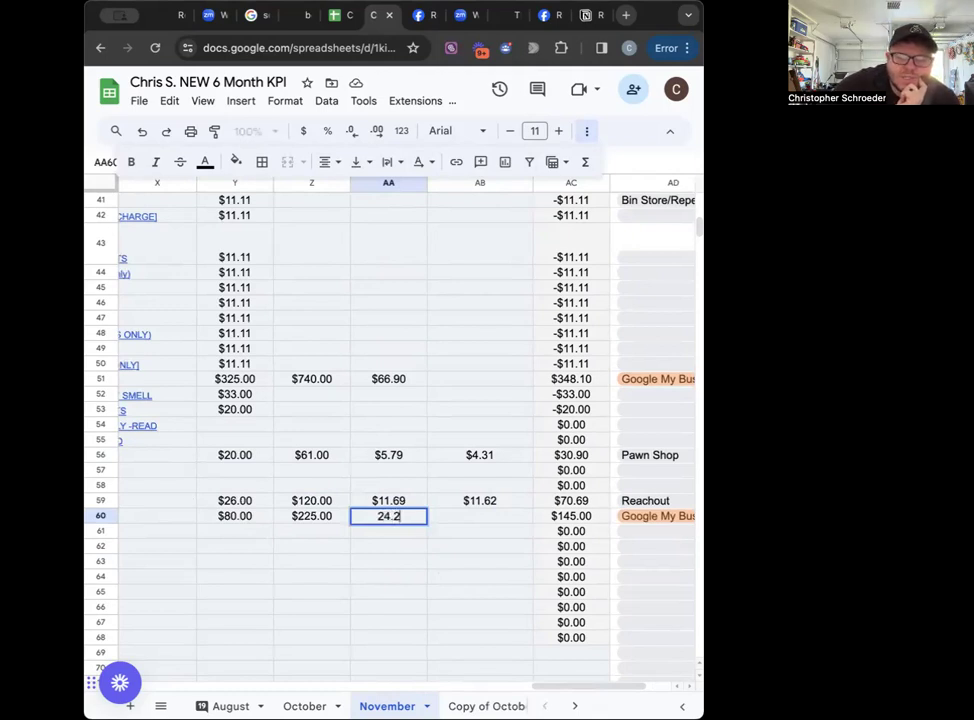
{"action": "left_click", "coordinate": [466, 517]}
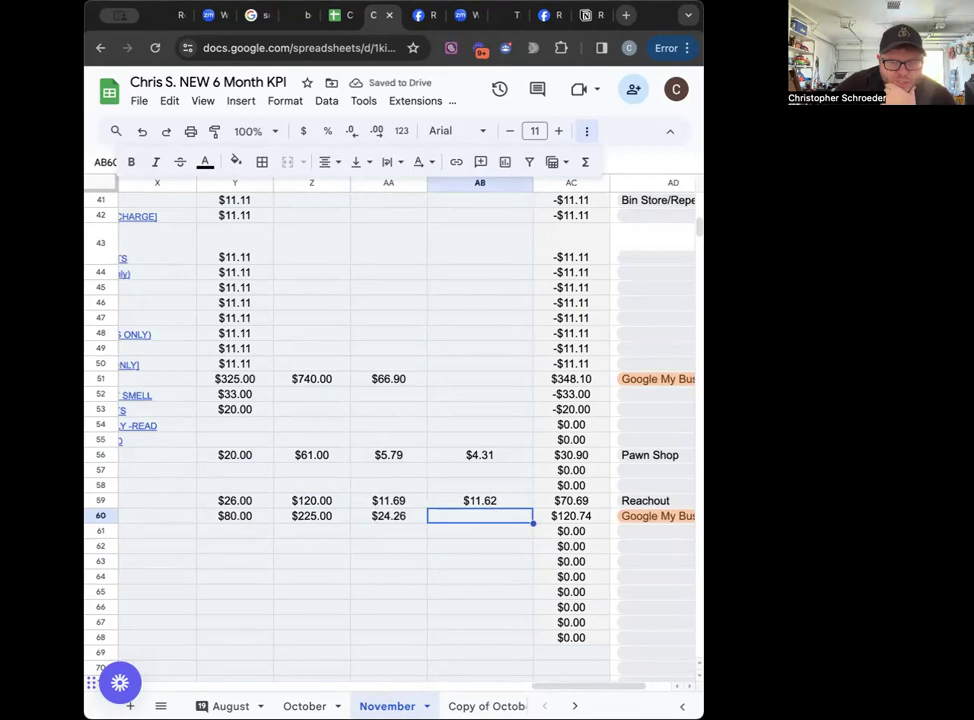
{"action": "type", "text": "6.78"}
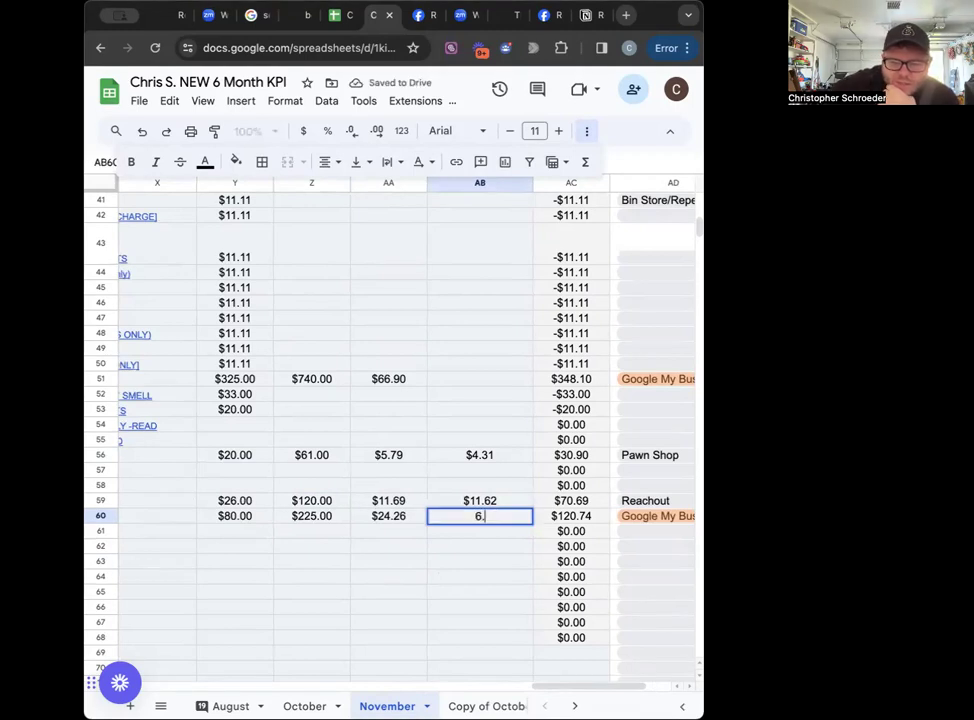
{"action": "left_click", "coordinate": [383, 561]}
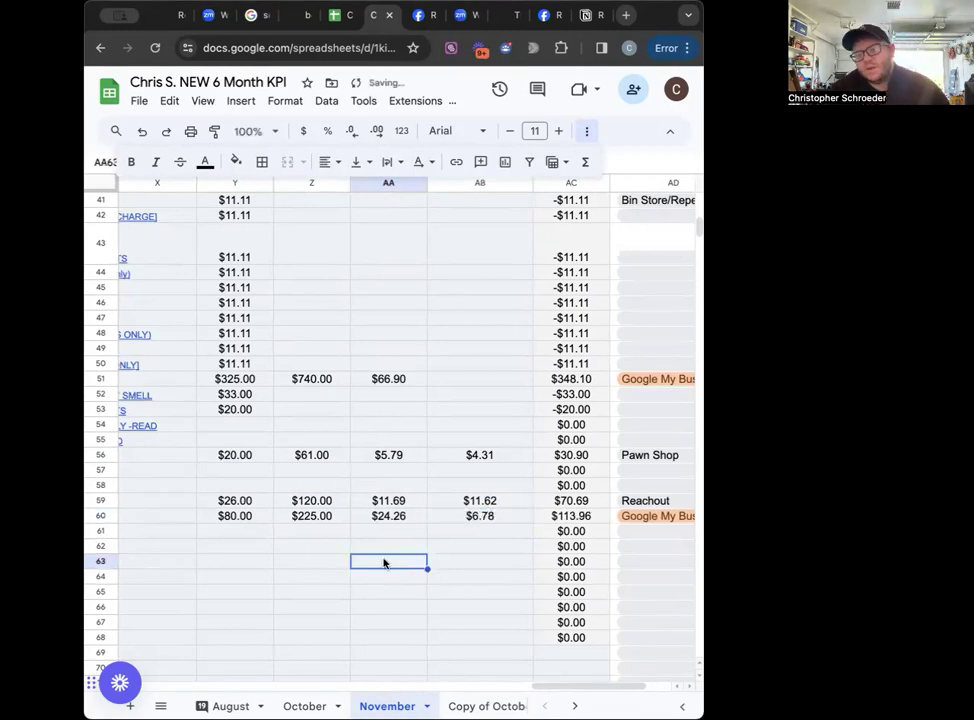
Step: Select the cracked iPhone 12 Pro's result in AC60 and review the listings, dates and amounts in rows 35 to 60 for missing entries
{"action": "scroll", "coordinate": [448, 530], "scroll_direction": "right", "scroll_amount": 1}
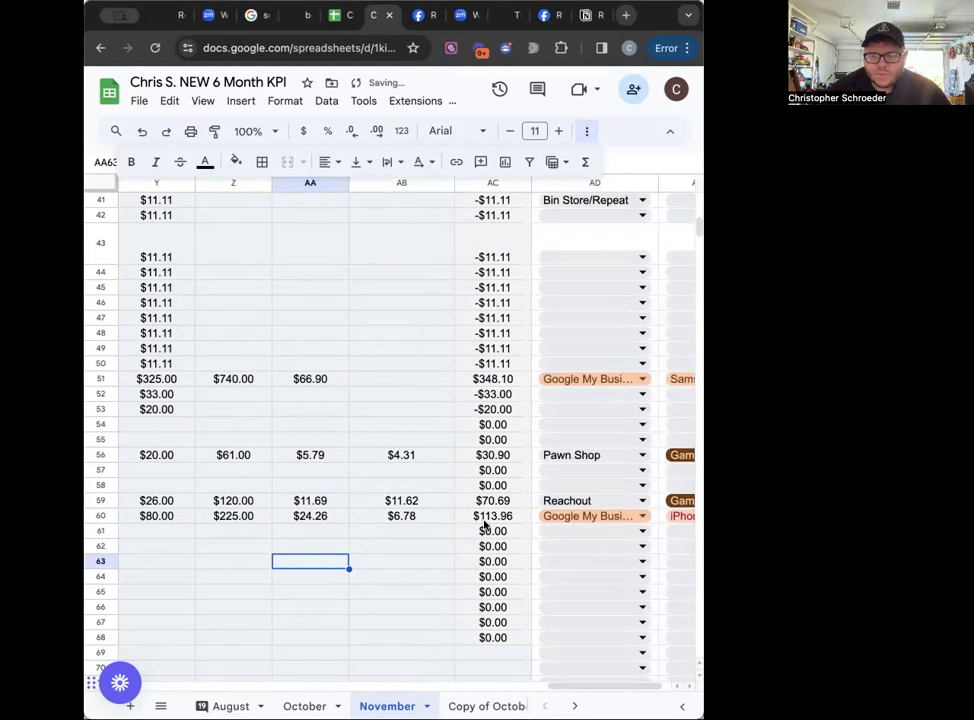
{"action": "left_click", "coordinate": [484, 517]}
{"action": "scroll", "coordinate": [278, 519], "scroll_direction": "left", "scroll_amount": 2}
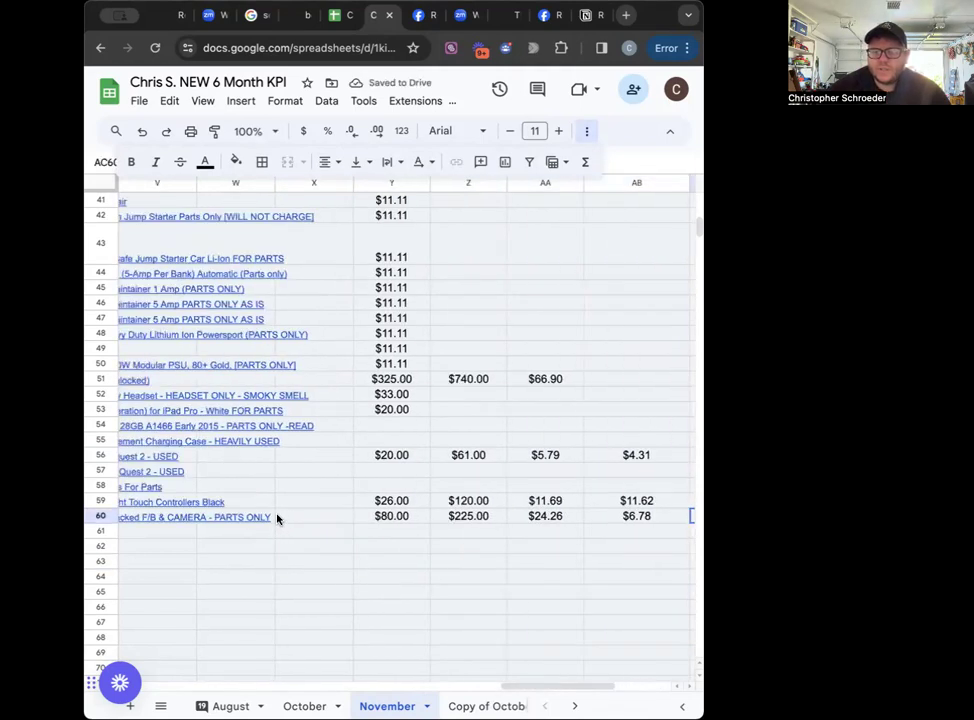
{"action": "scroll", "coordinate": [282, 518], "scroll_direction": "right", "scroll_amount": 2}
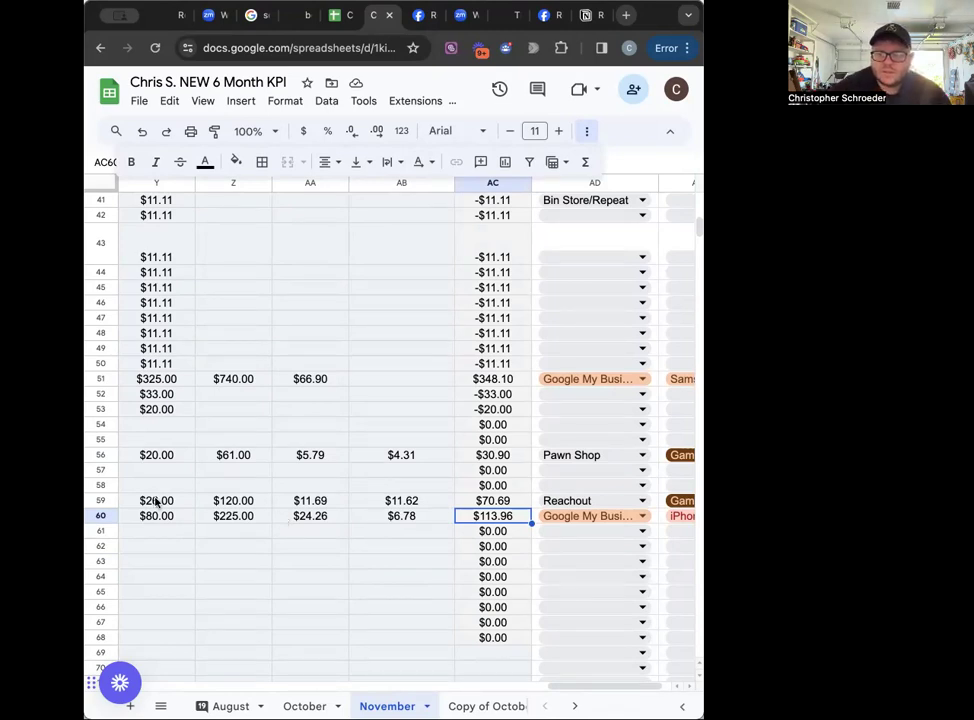
{"action": "scroll", "coordinate": [200, 505], "scroll_direction": "left", "scroll_amount": 5}
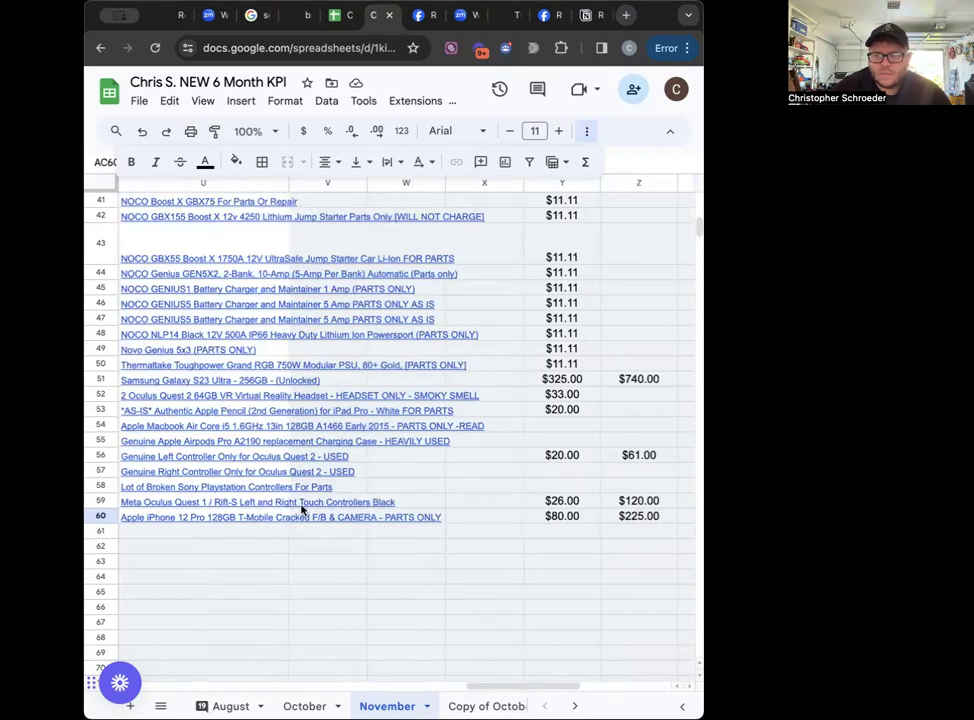
{"action": "scroll", "coordinate": [443, 507], "scroll_direction": "up", "scroll_amount": 1}
{"action": "scroll", "coordinate": [451, 509], "scroll_direction": "up", "scroll_amount": 2}
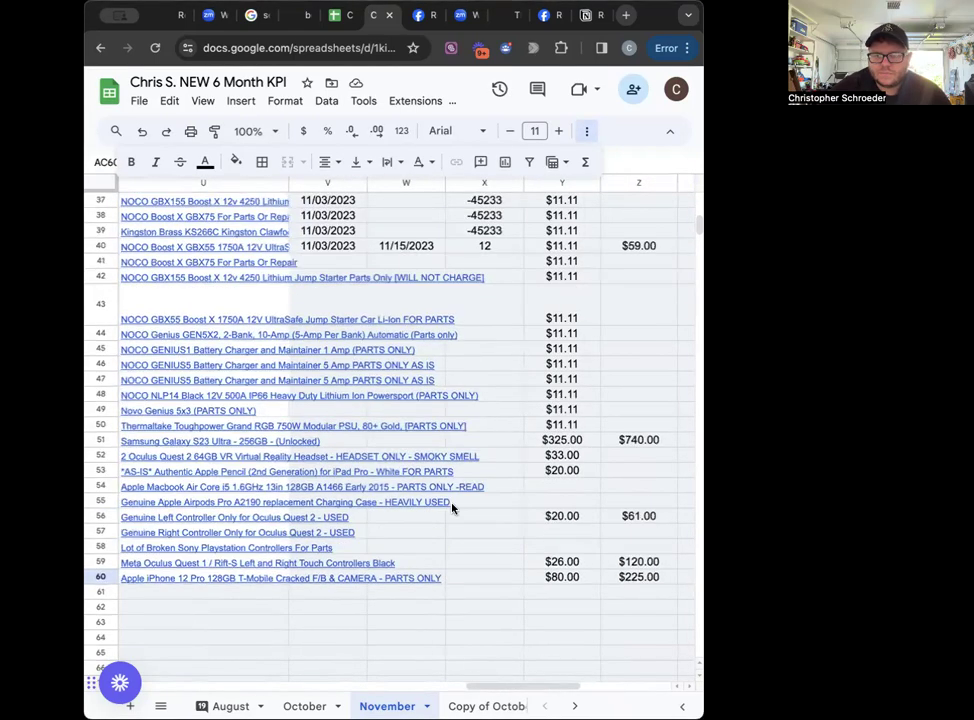
{"action": "scroll", "coordinate": [346, 363], "scroll_direction": "right", "scroll_amount": 3}
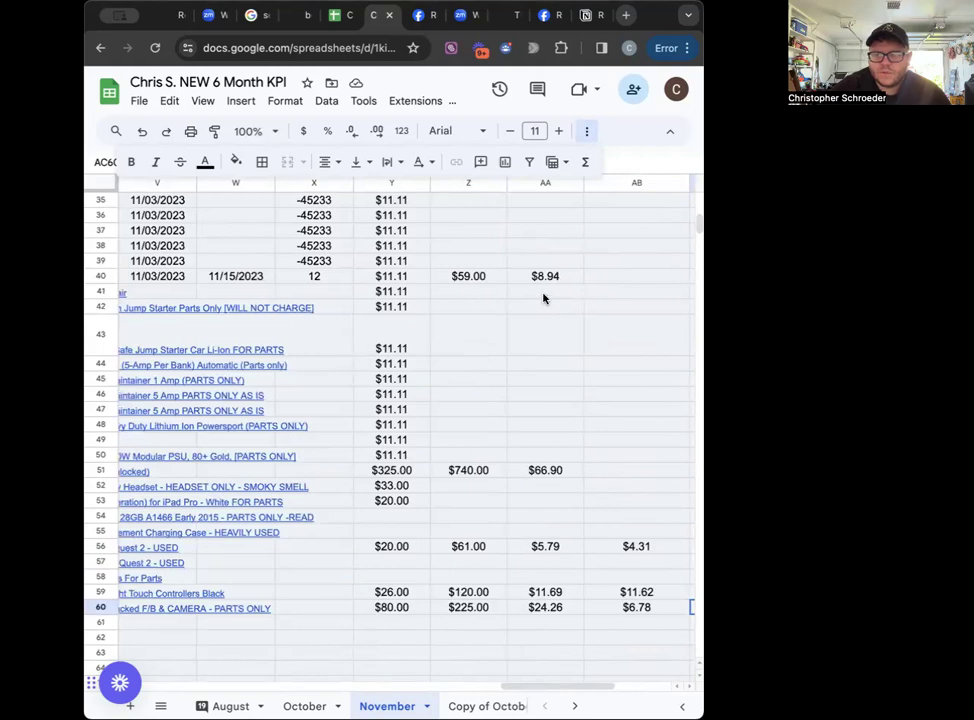
{"action": "scroll", "coordinate": [540, 300], "scroll_direction": "right", "scroll_amount": 3}
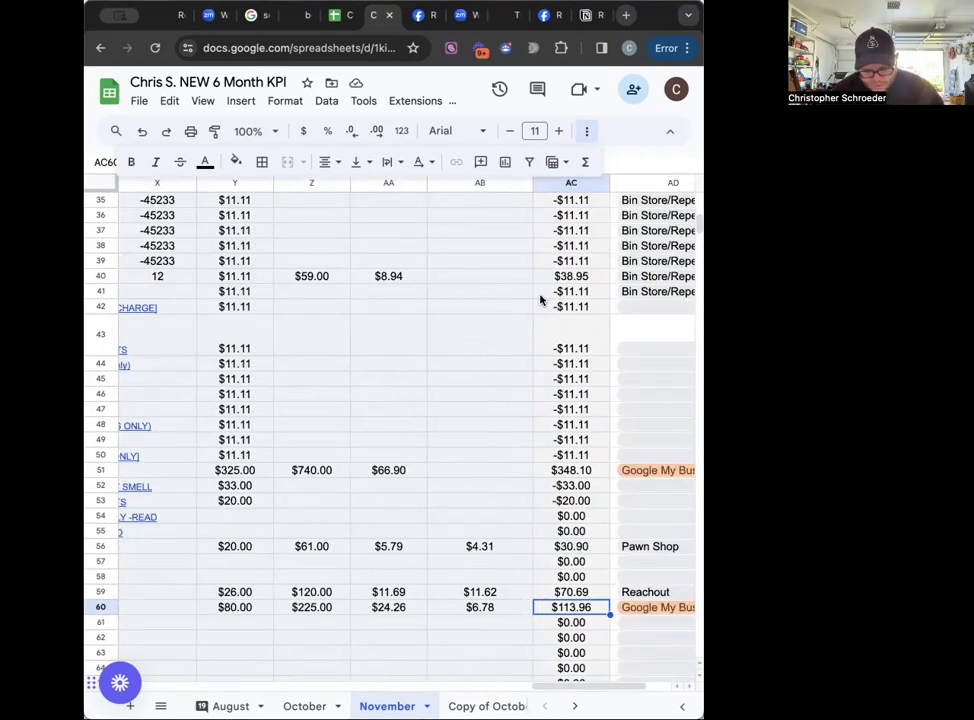
{"action": "scroll", "coordinate": [400, 368], "scroll_direction": "left", "scroll_amount": 10}
{"action": "scroll", "coordinate": [407, 368], "scroll_direction": "right", "scroll_amount": 8}
{"action": "scroll", "coordinate": [407, 368], "scroll_direction": "right", "scroll_amount": 8}
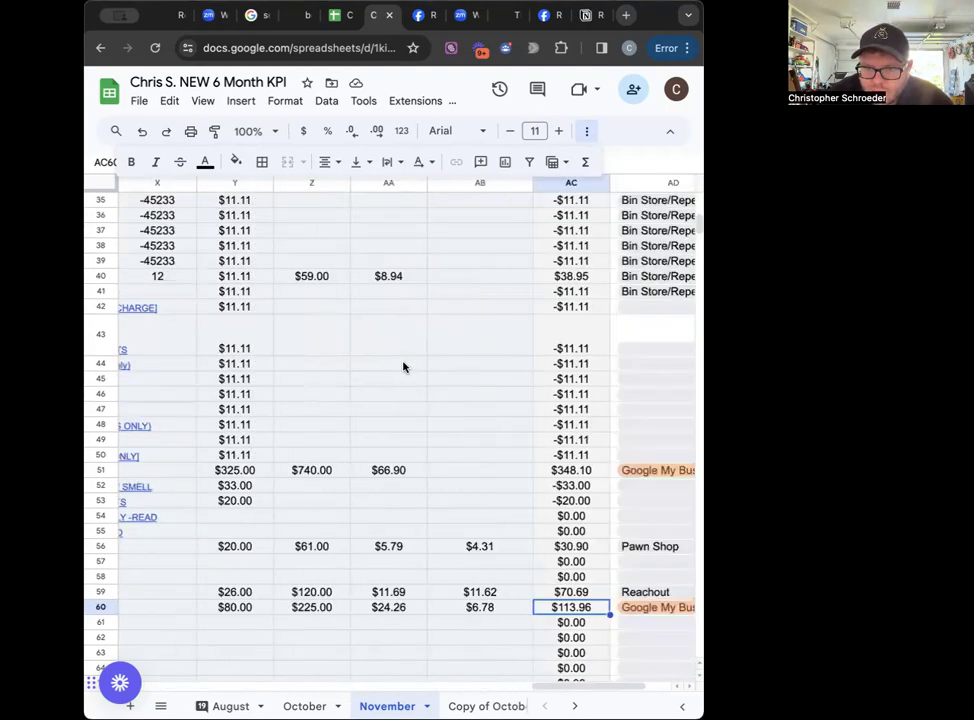
{"action": "scroll", "coordinate": [326, 478], "scroll_direction": "left", "scroll_amount": 5}
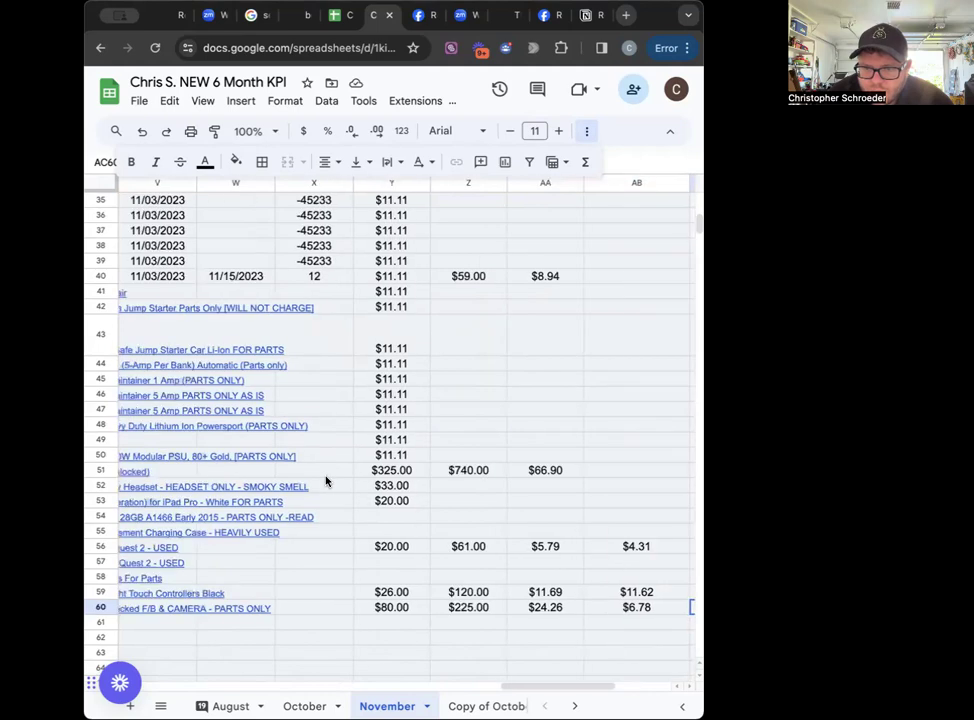
{"action": "scroll", "coordinate": [478, 548], "scroll_direction": "right", "scroll_amount": 5}
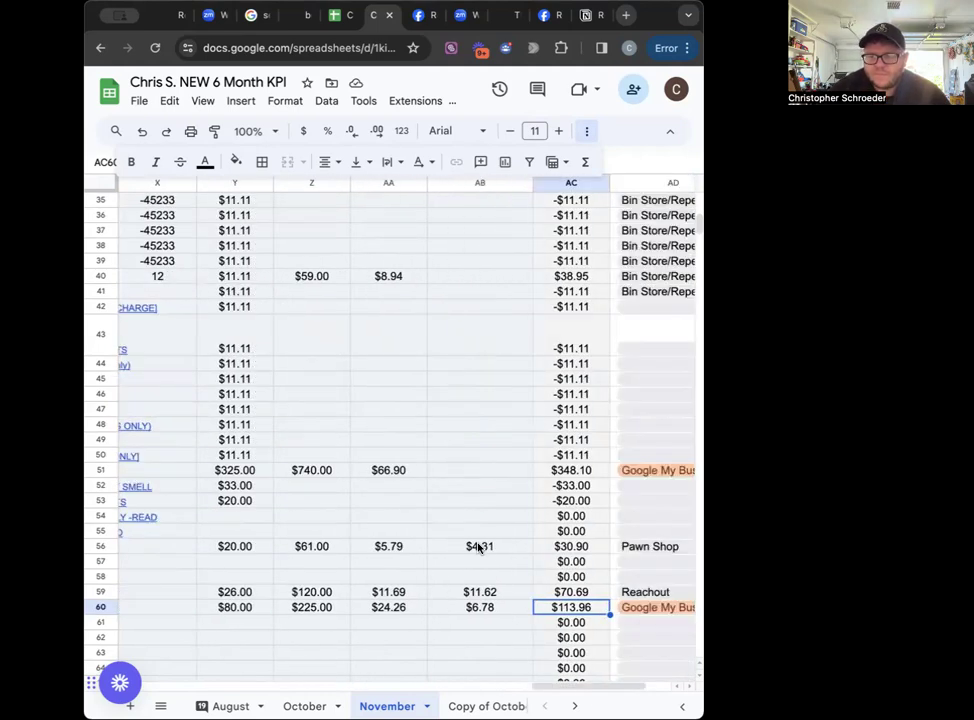